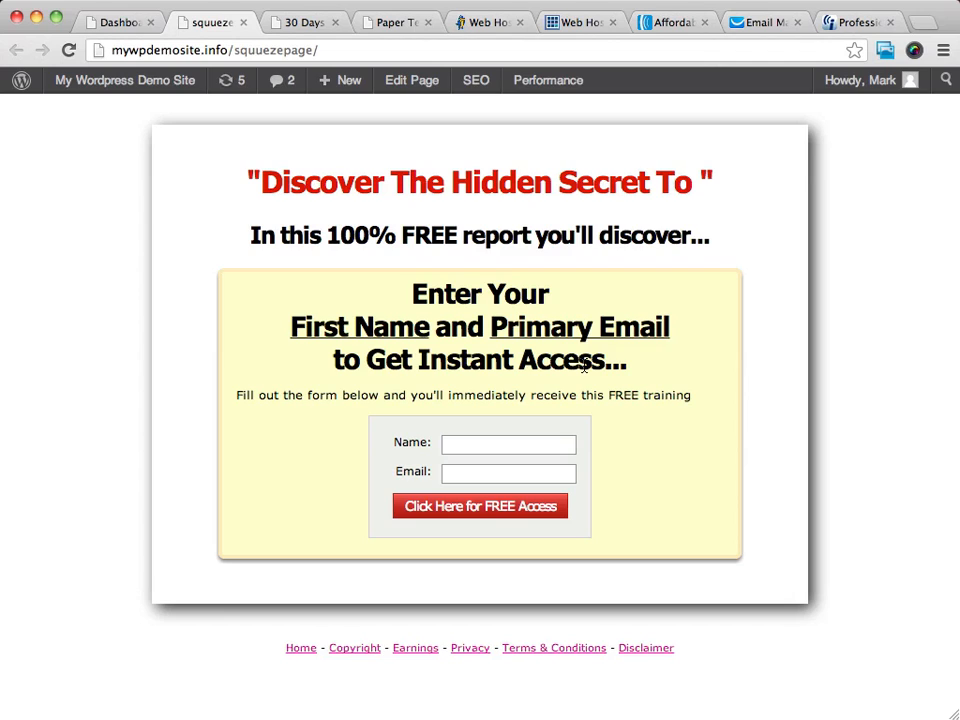
pyautogui.moveTo(21, 80)
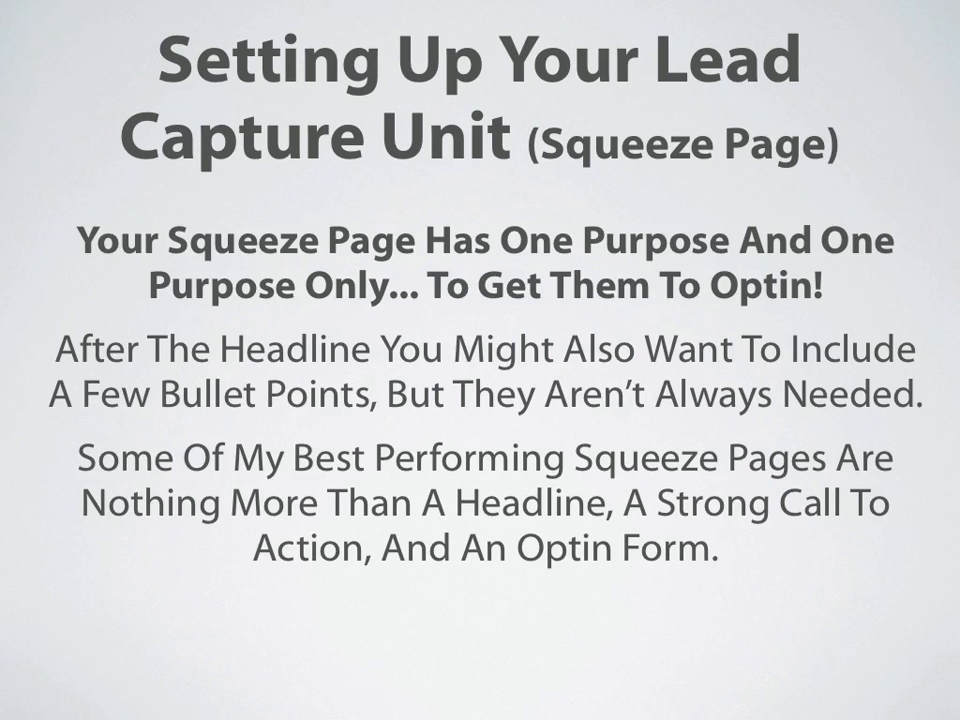
pyautogui.press('Right')
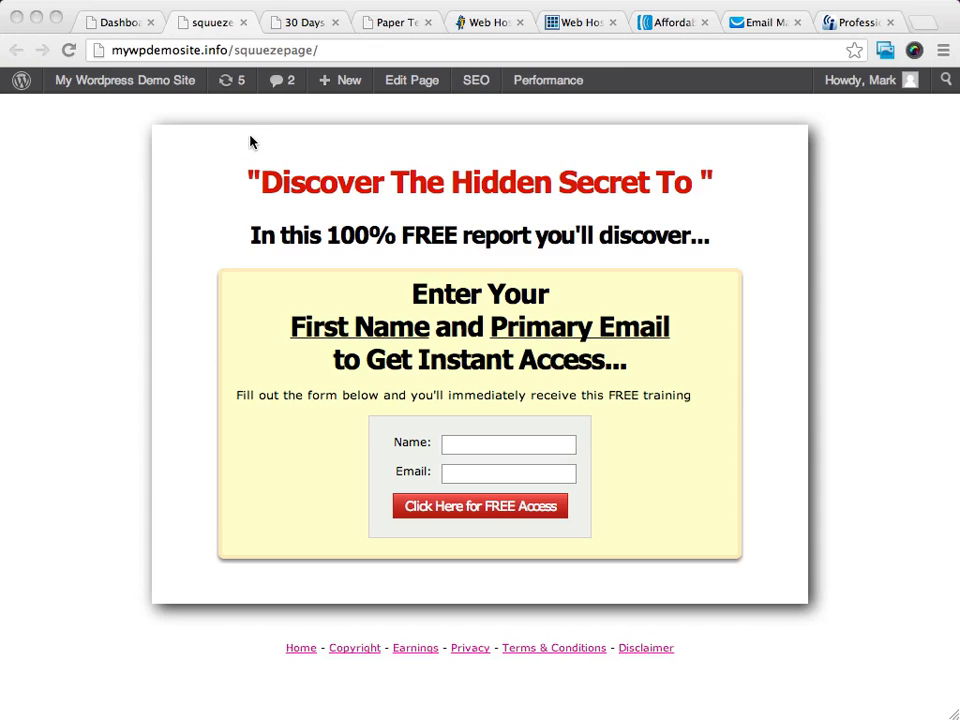
# Examine the wording of the sample squeeze page's red headline and the subheadline beneath it.
pyautogui.click(252, 182)
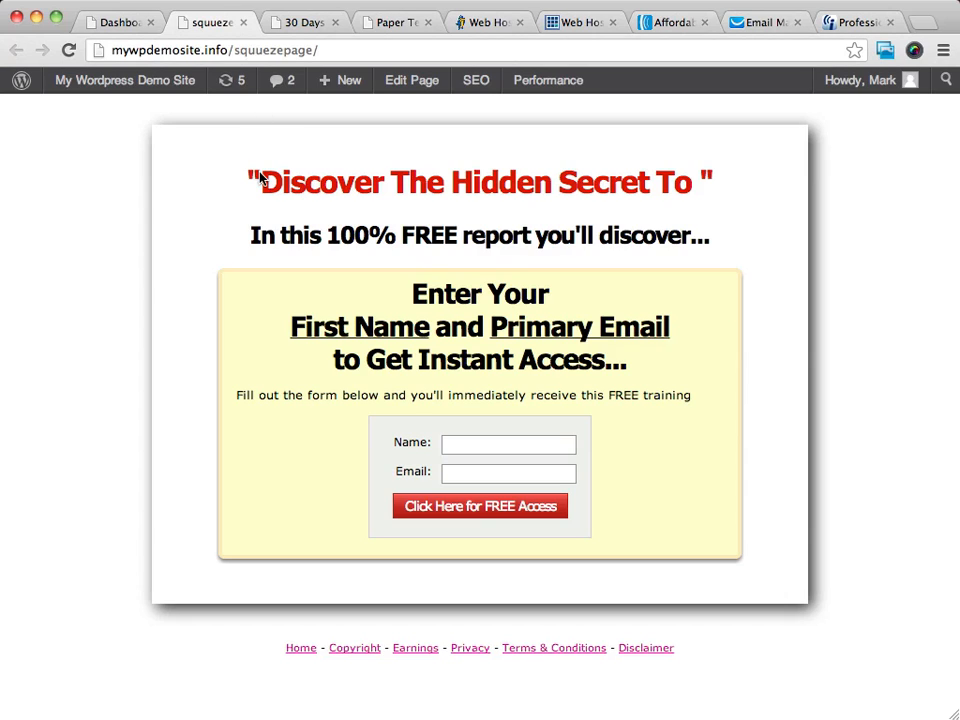
pyautogui.moveTo(730, 183); pyautogui.dragTo(229, 189)
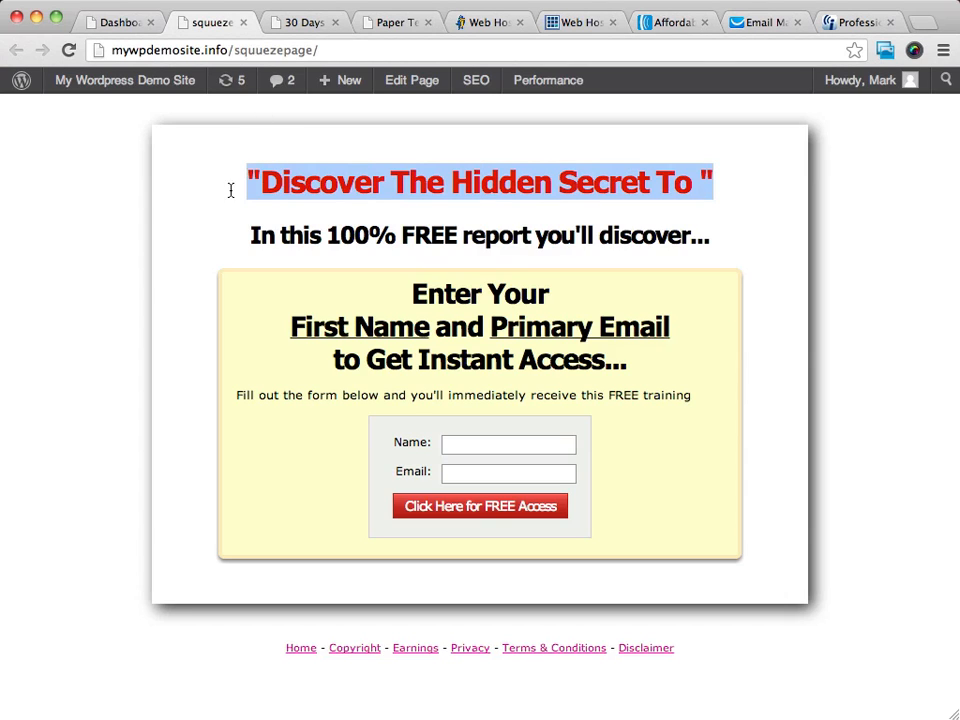
pyautogui.click(347, 231)
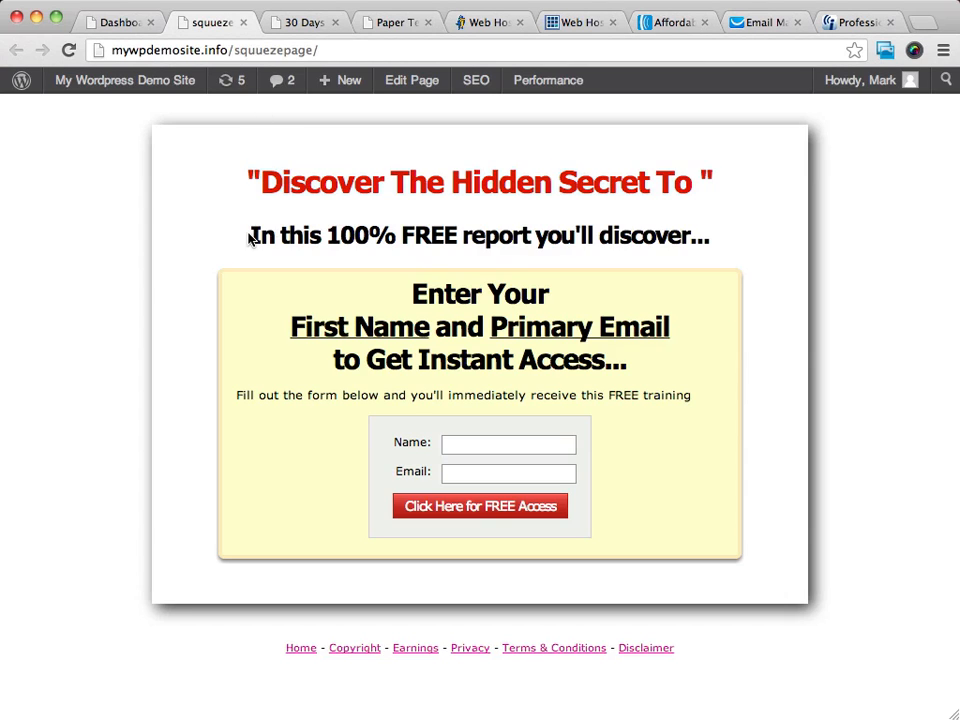
pyautogui.moveTo(251, 237); pyautogui.dragTo(726, 240)
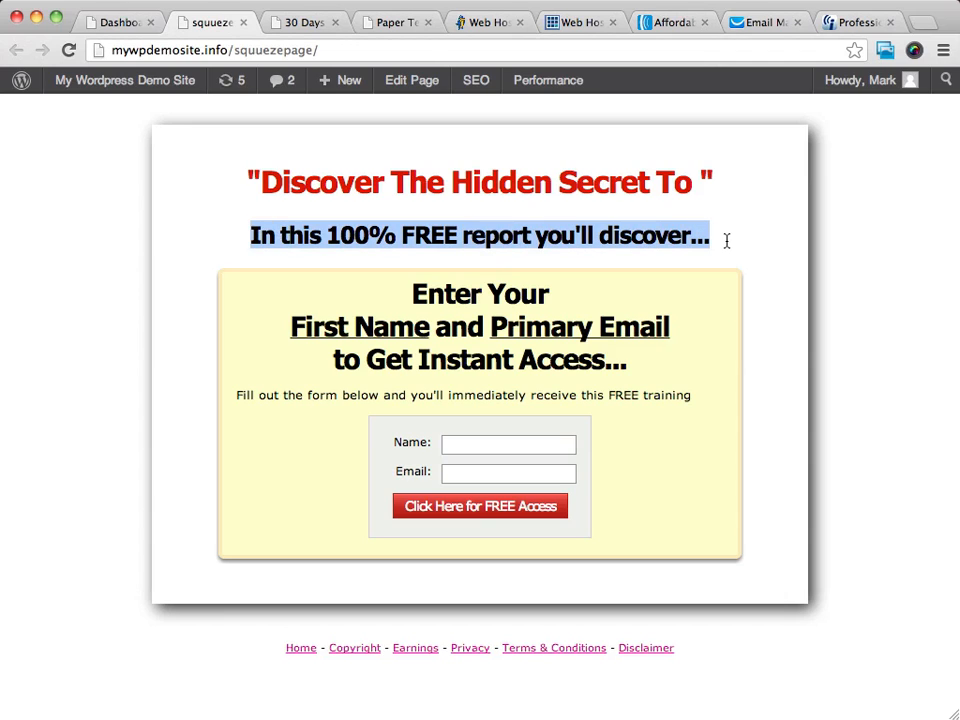
pyautogui.click(490, 245)
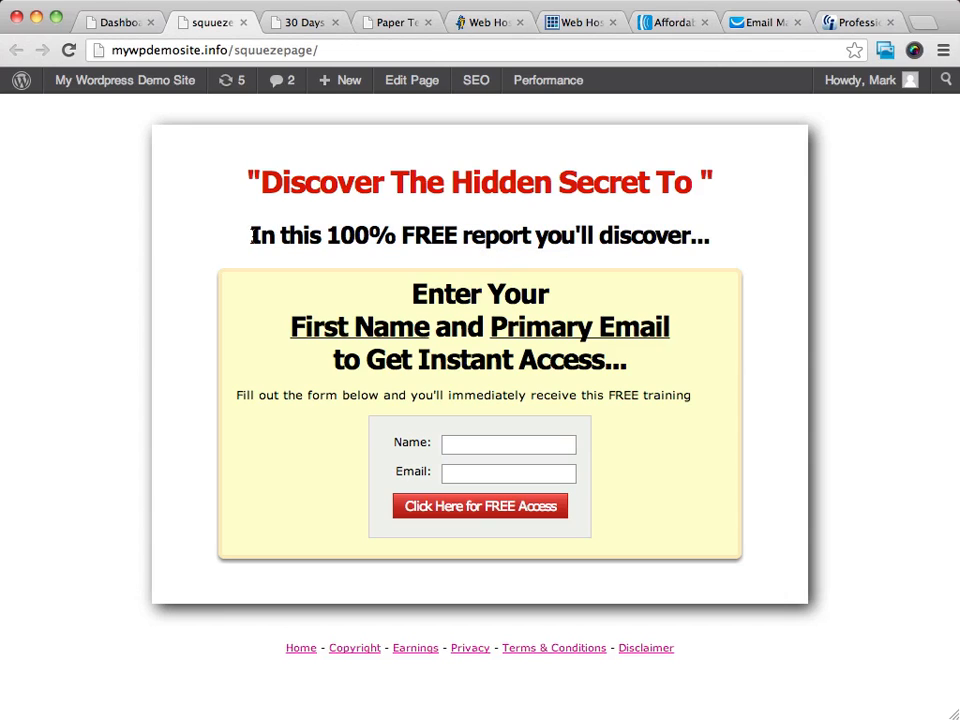
pyautogui.moveTo(246, 237); pyautogui.dragTo(825, 242)
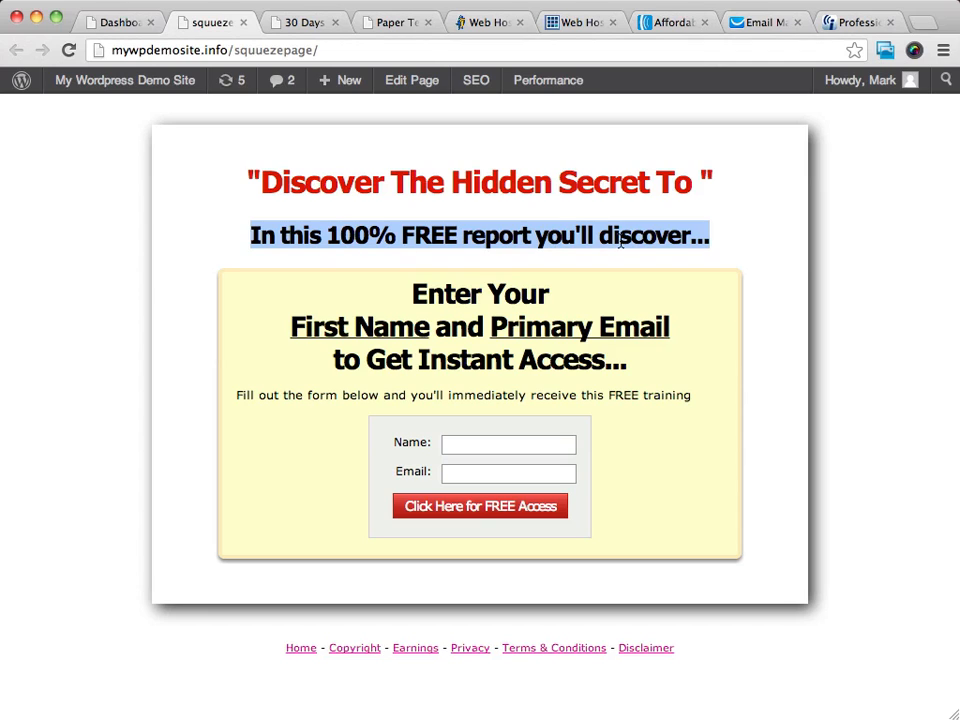
pyautogui.click(330, 186)
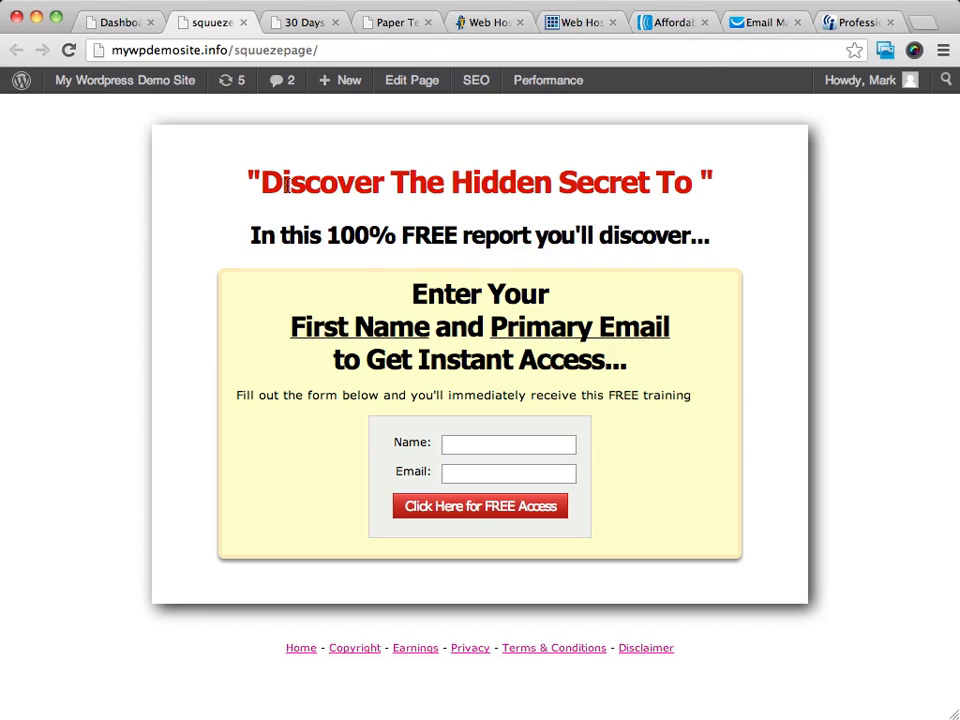
pyautogui.moveTo(263, 183); pyautogui.dragTo(688, 181)
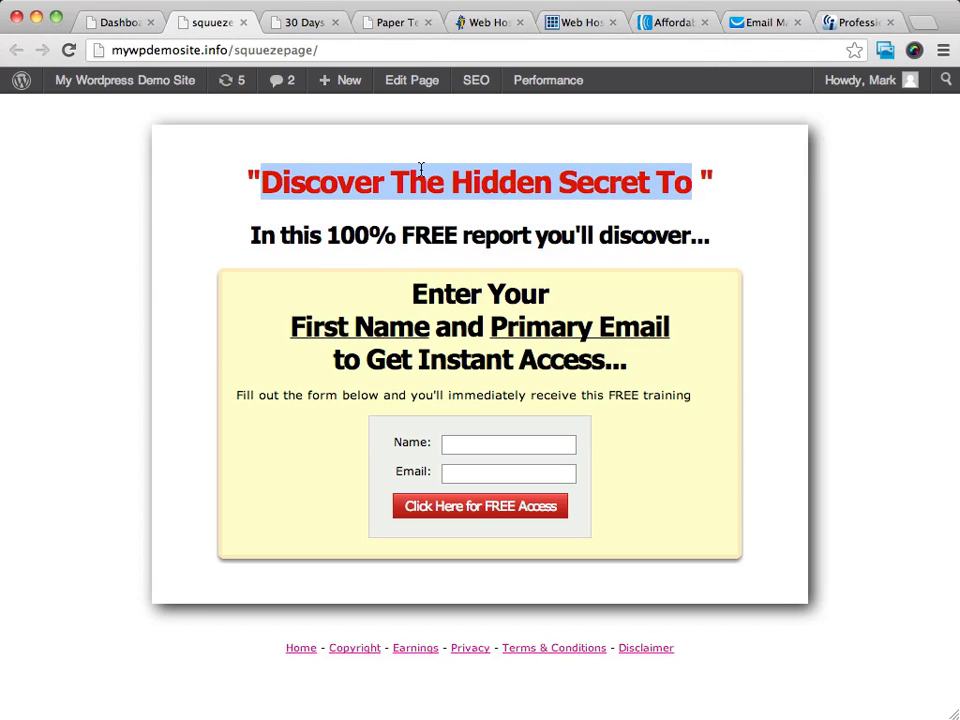
pyautogui.click(695, 184)
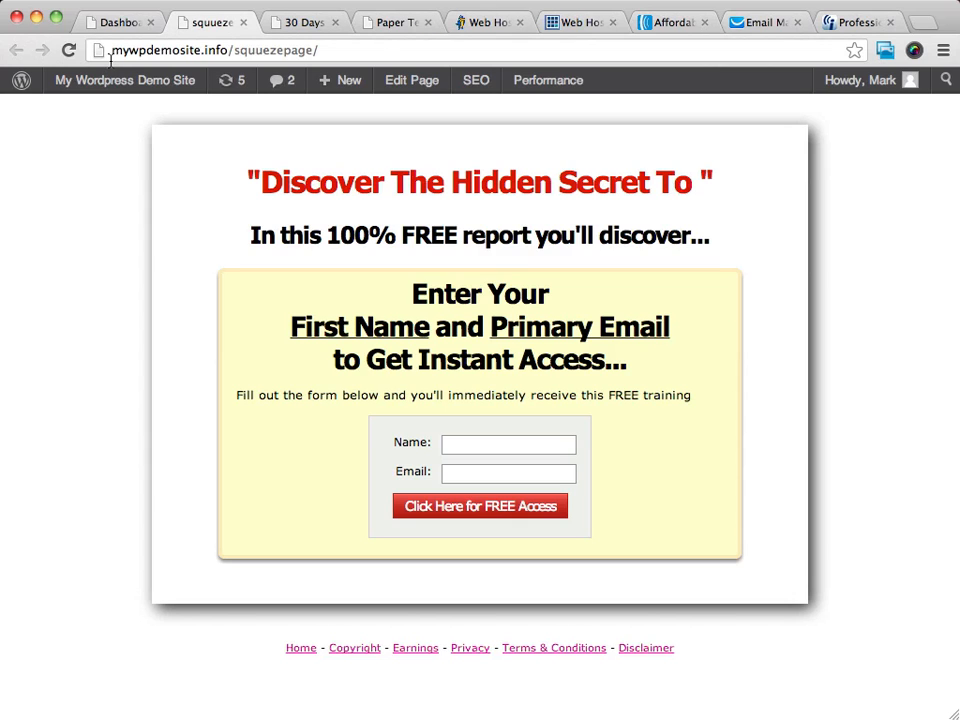
pyautogui.click(127, 22)
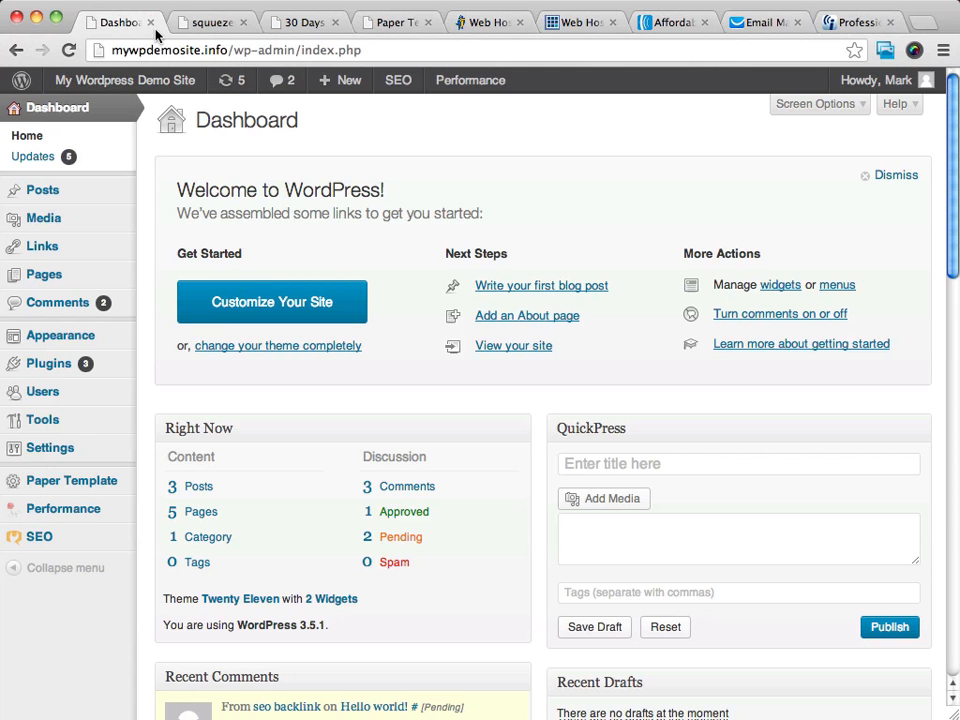
pyautogui.click(205, 24)
pyautogui.click(398, 28)
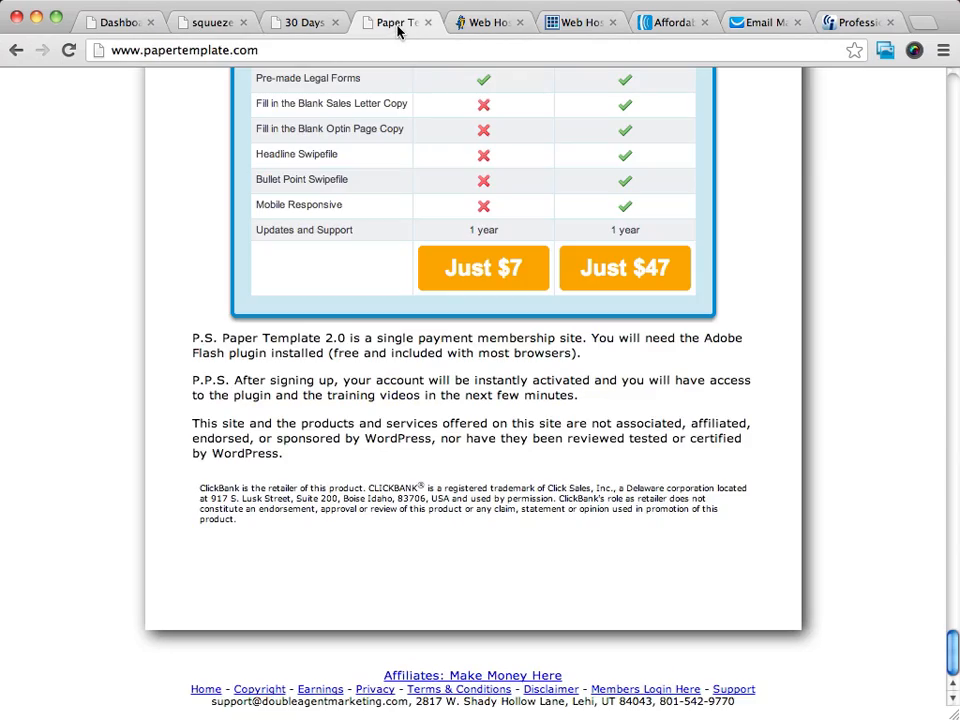
pyautogui.scroll(15, 709, 401)
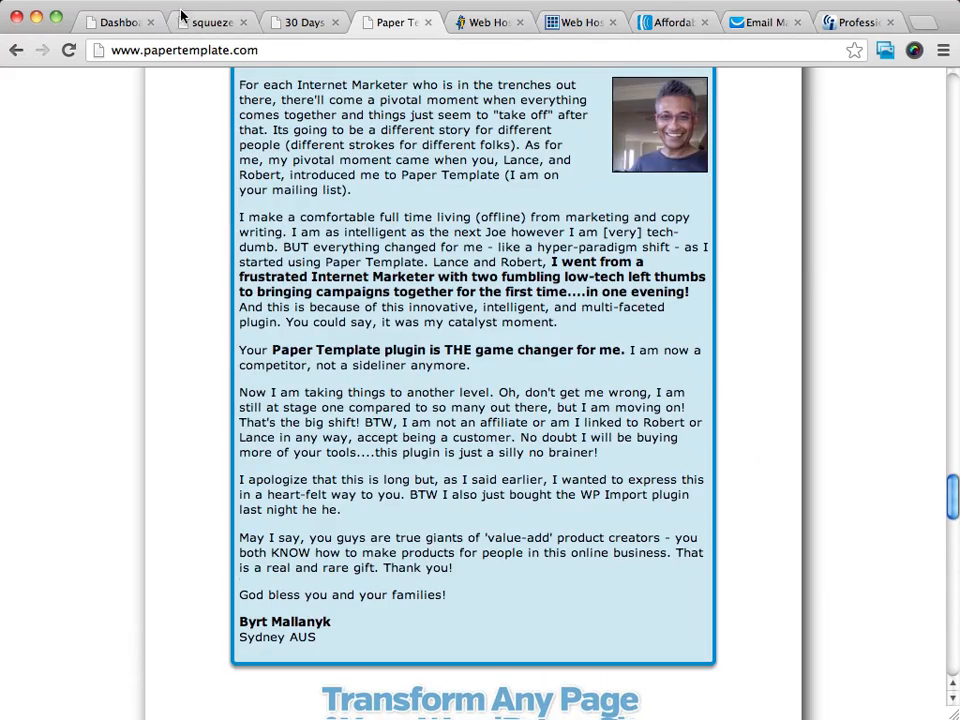
# Return to the WordPress dashboard and start a new landing page with the Paper Template plugin.
pyautogui.click(120, 23)
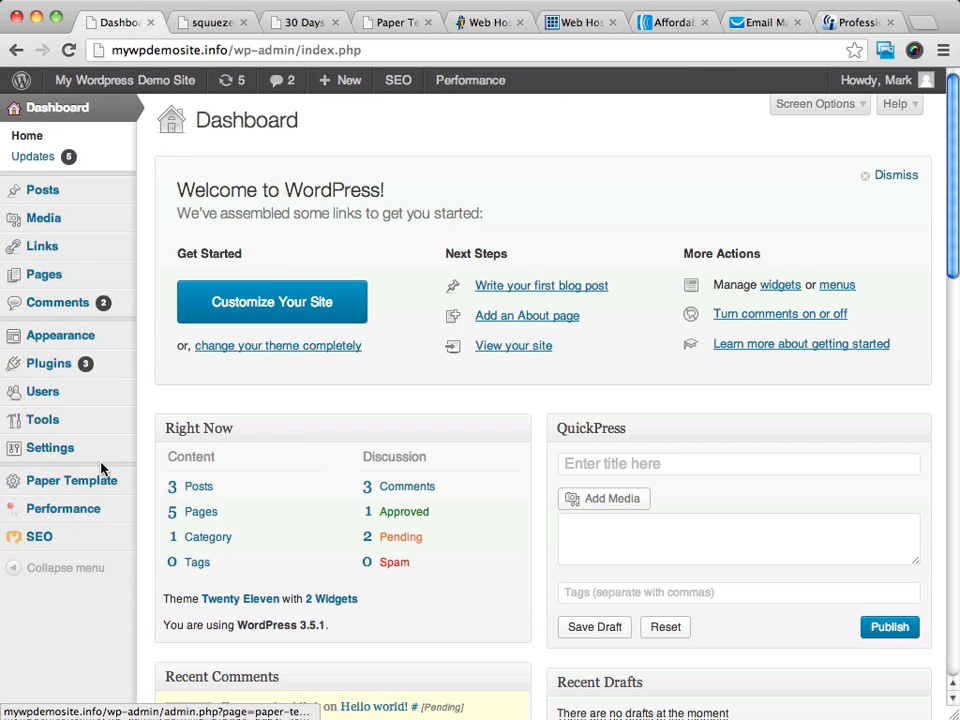
pyautogui.click(86, 483)
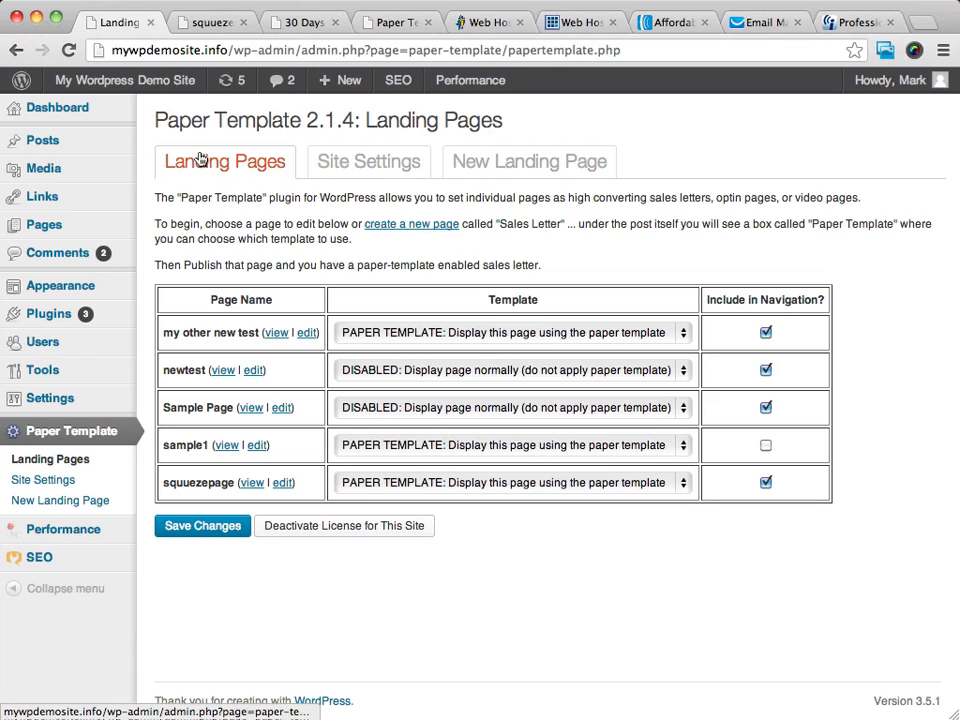
pyautogui.click(517, 164)
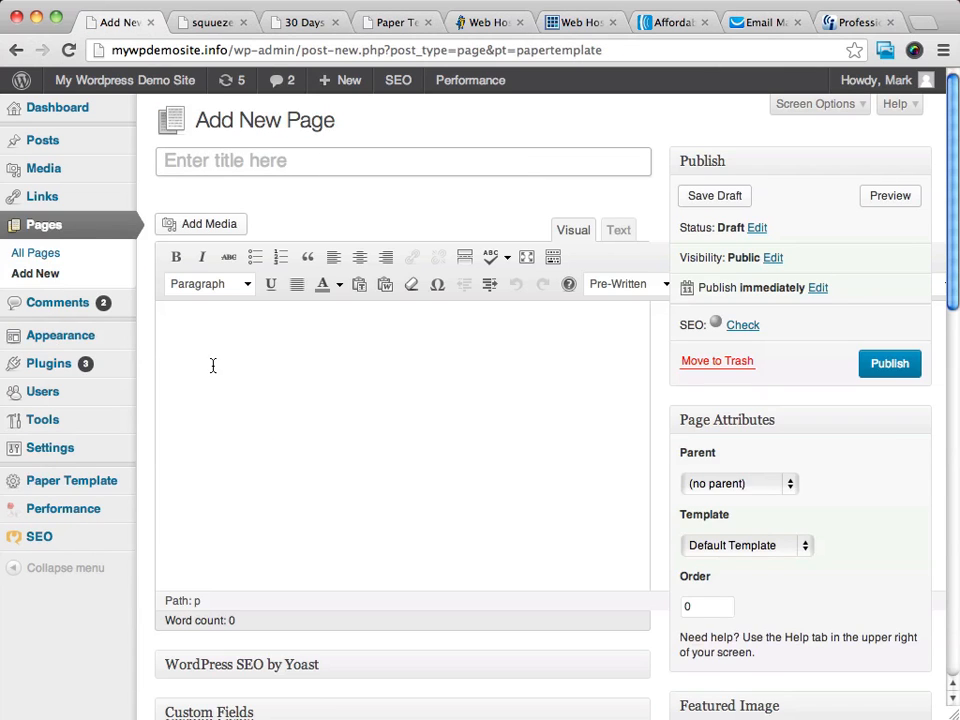
# Review the new page's editor tools and its Paper Template call-to-action and page settings.
pyautogui.click(403, 350)
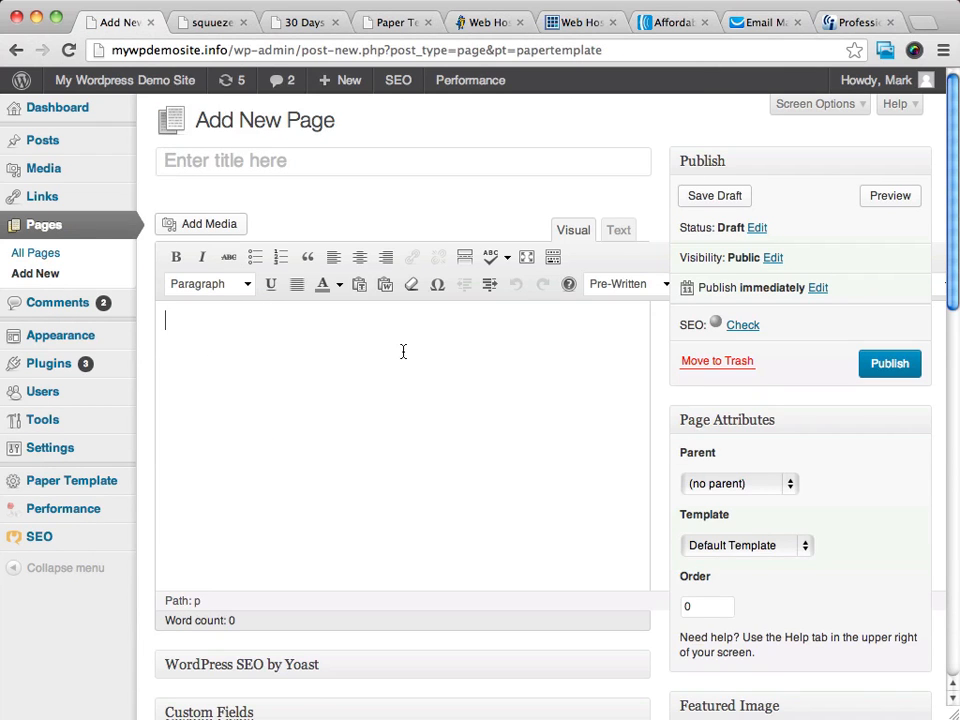
pyautogui.scroll(-15, 366, 371)
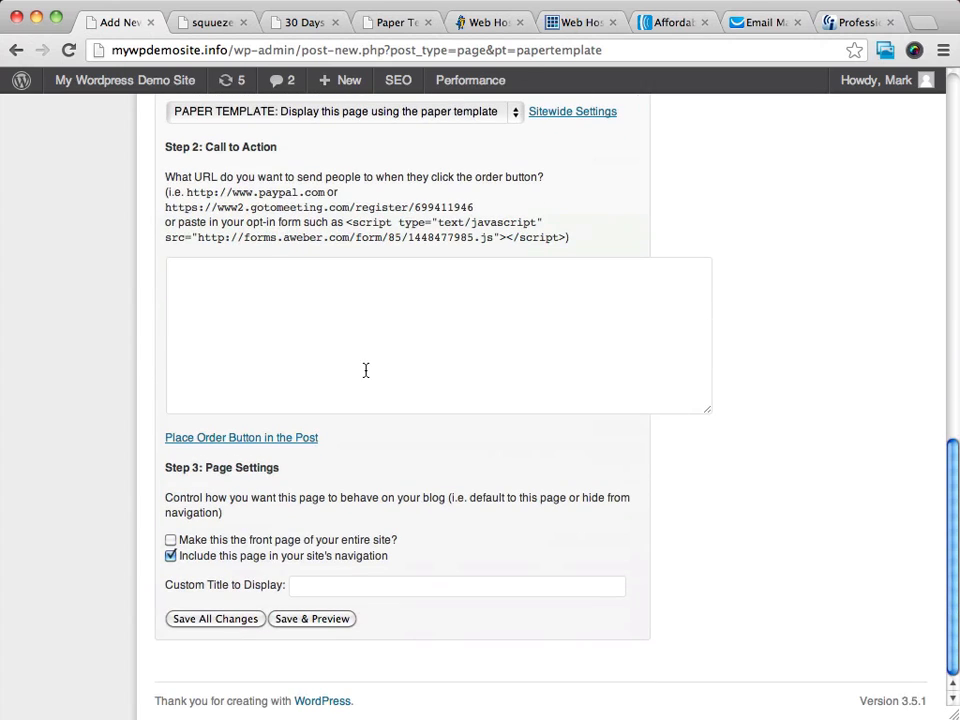
pyautogui.click(240, 309)
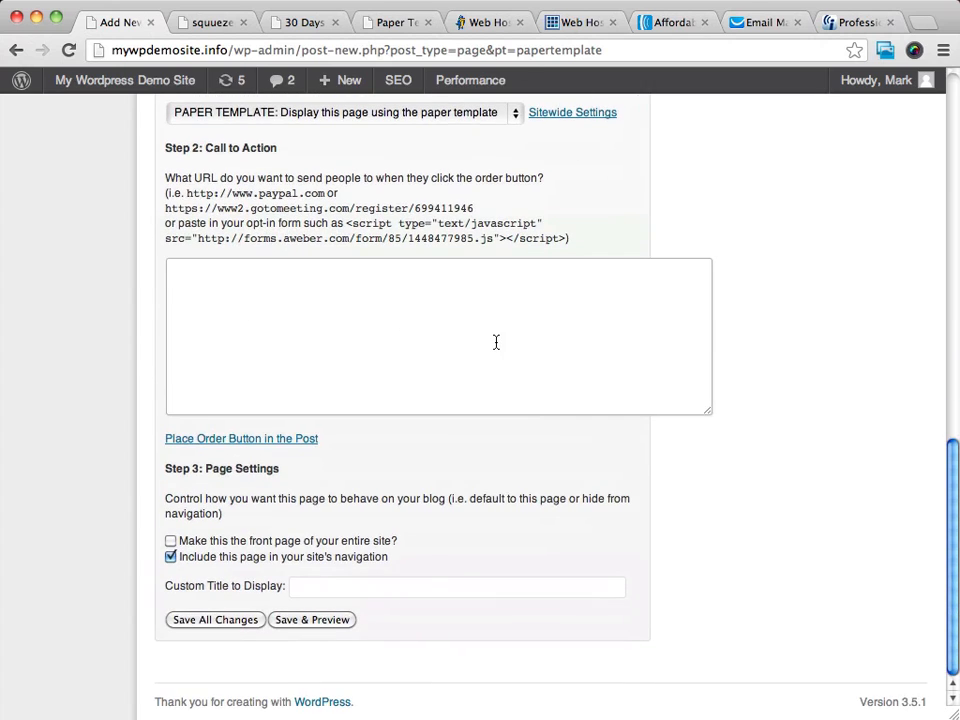
pyautogui.scroll(15, 496, 342)
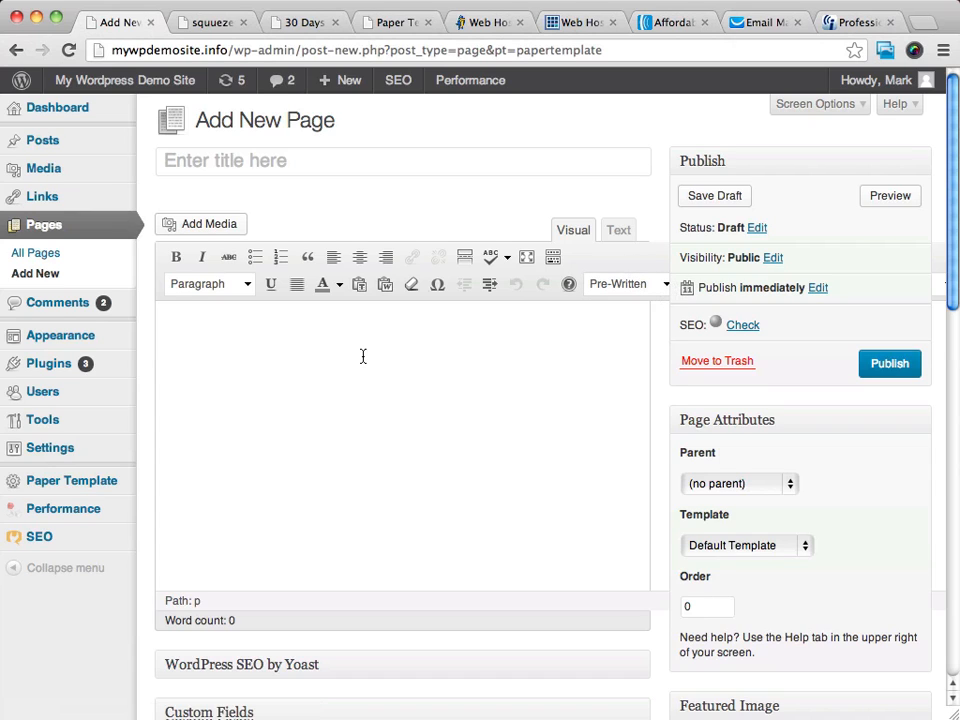
pyautogui.click(552, 258)
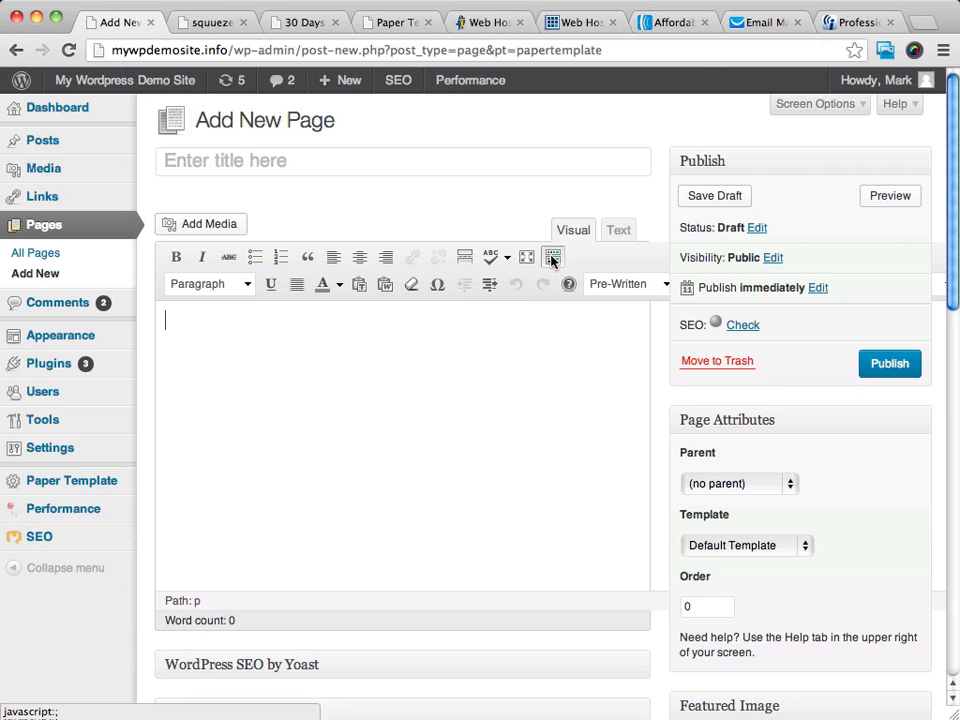
pyautogui.press('super+minus')
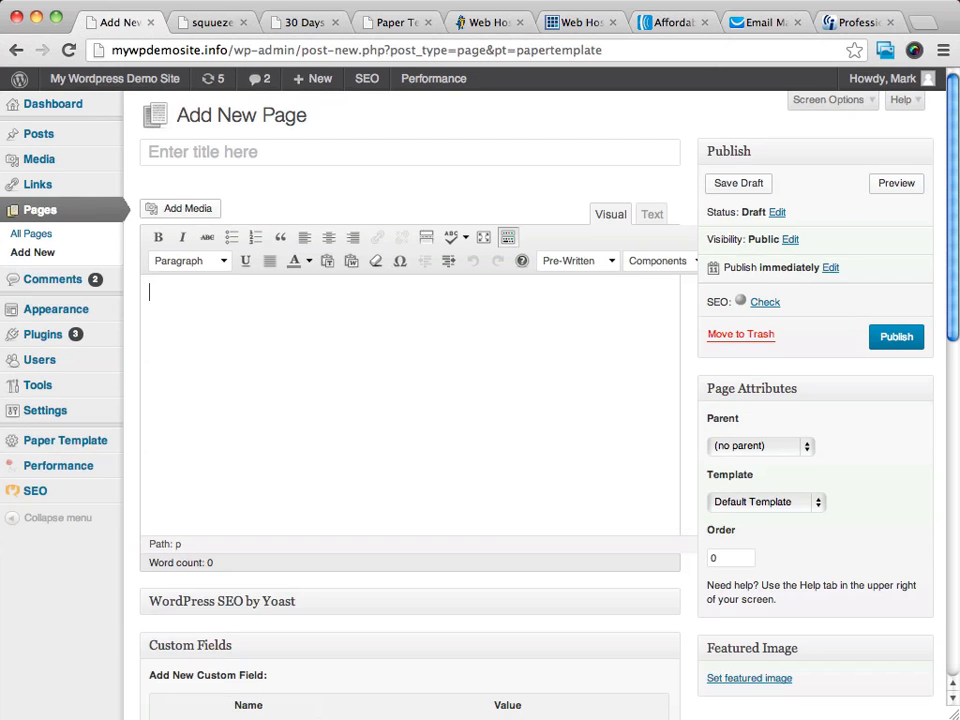
pyautogui.press('super+minus')
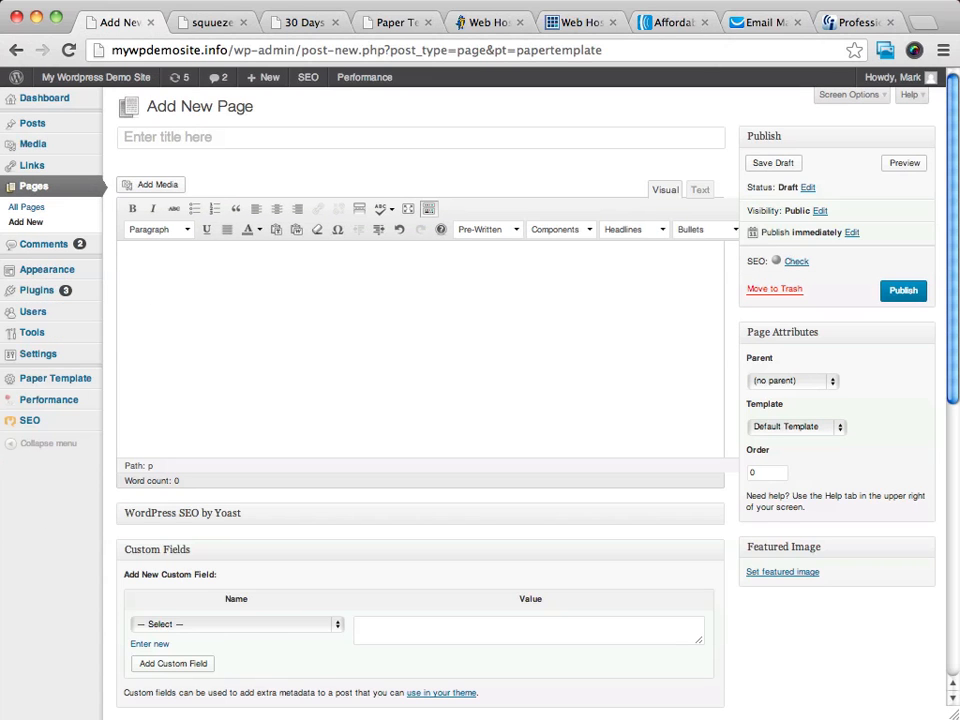
pyautogui.press('super+plus')
pyautogui.press('super+plus')
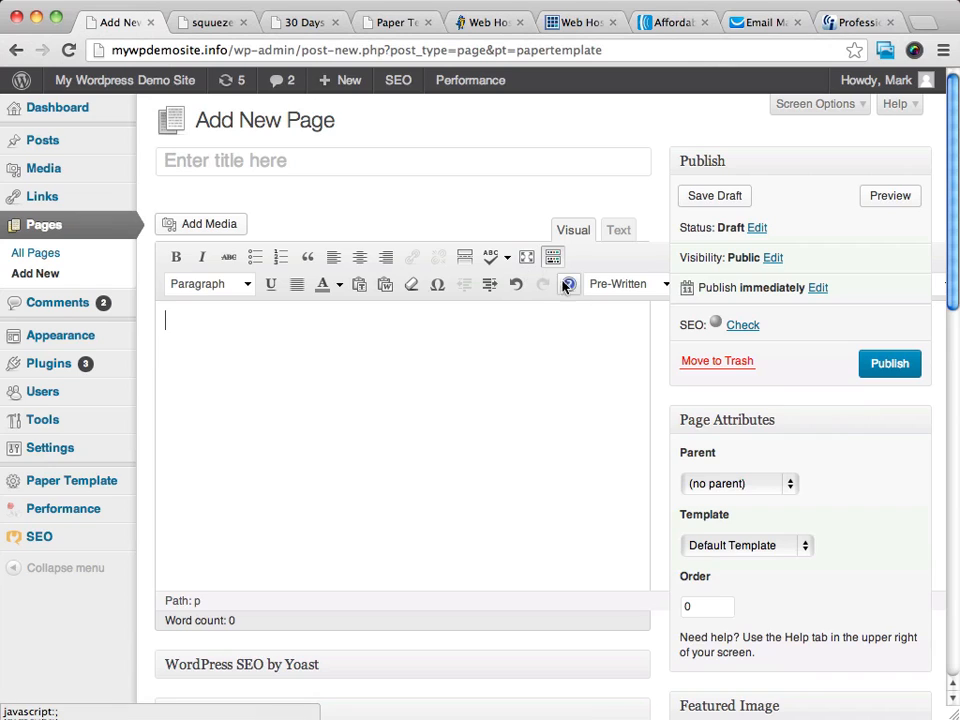
# Fill the new page with the pre-written "OPTIN PAGE: Collect email addresses" template and look through the inserted copy.
pyautogui.click(666, 284)
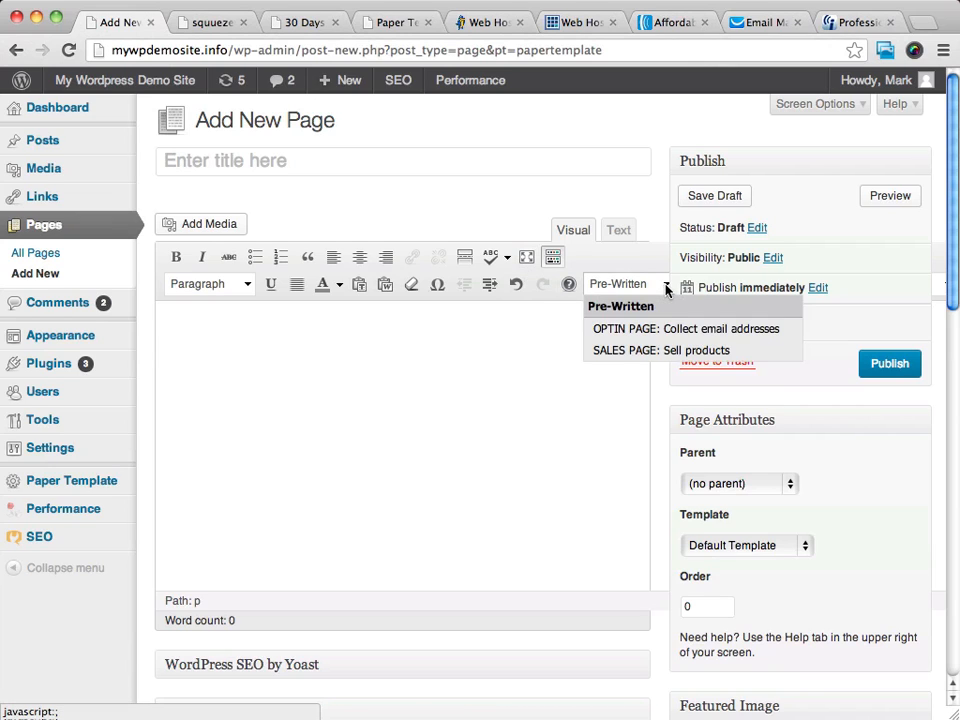
pyautogui.click(629, 330)
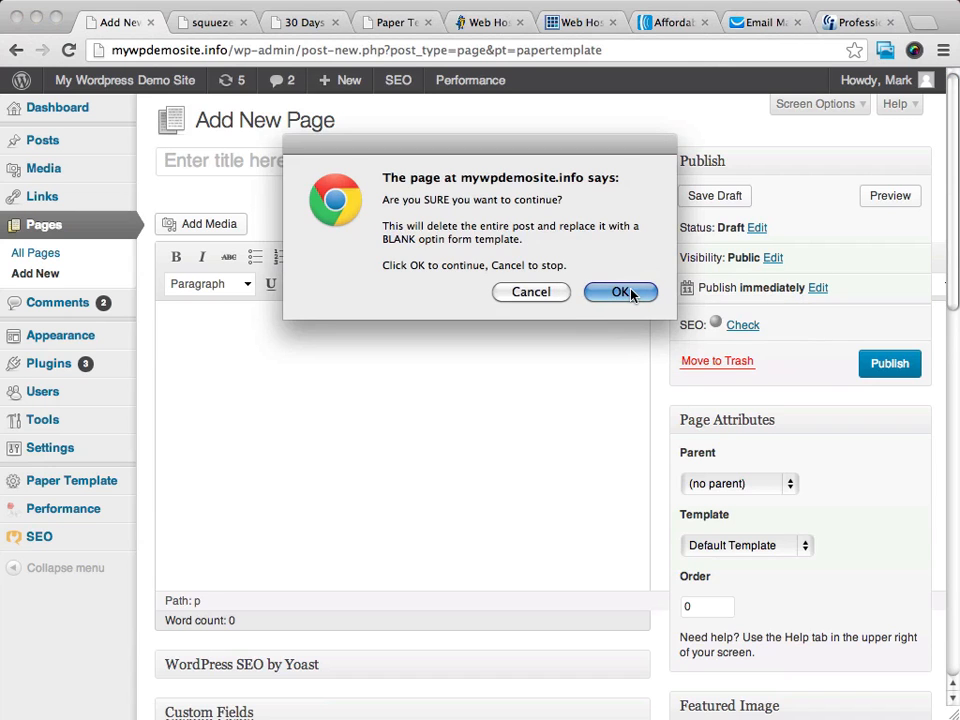
pyautogui.click(620, 292)
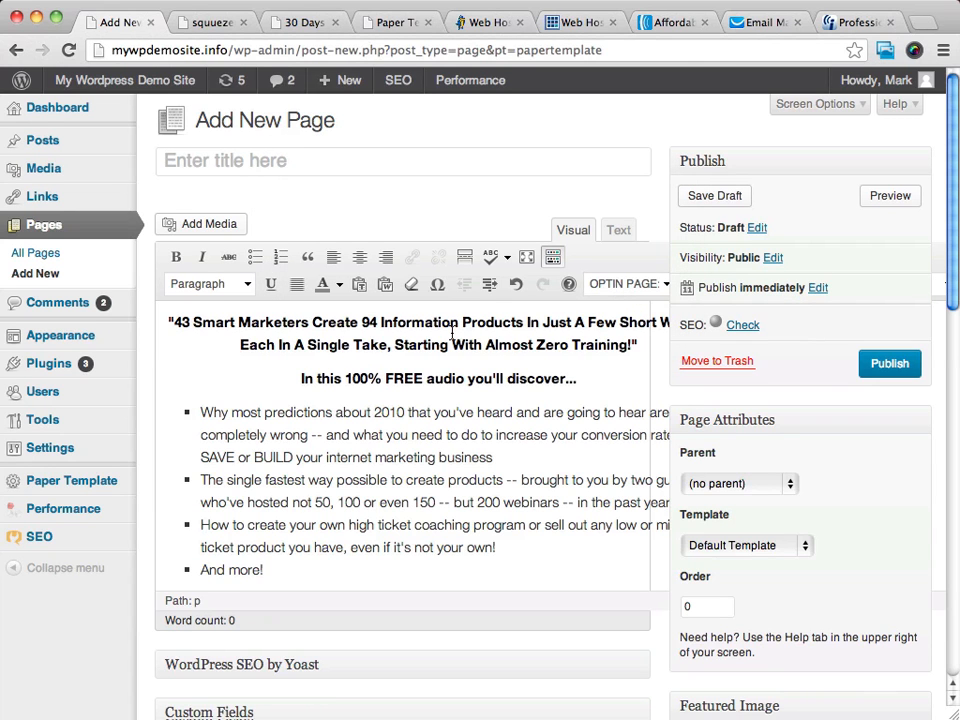
pyautogui.scroll(-5, 453, 333)
pyautogui.scroll(5, 453, 333)
# Replace the optin page's main headline with the "5. Skeptical: That's Why I Told My" headline template and highlight part of its mainstream tool placeholder.
pyautogui.hotkey('ctrl', '-')
pyautogui.hotkey('ctrl', '-')
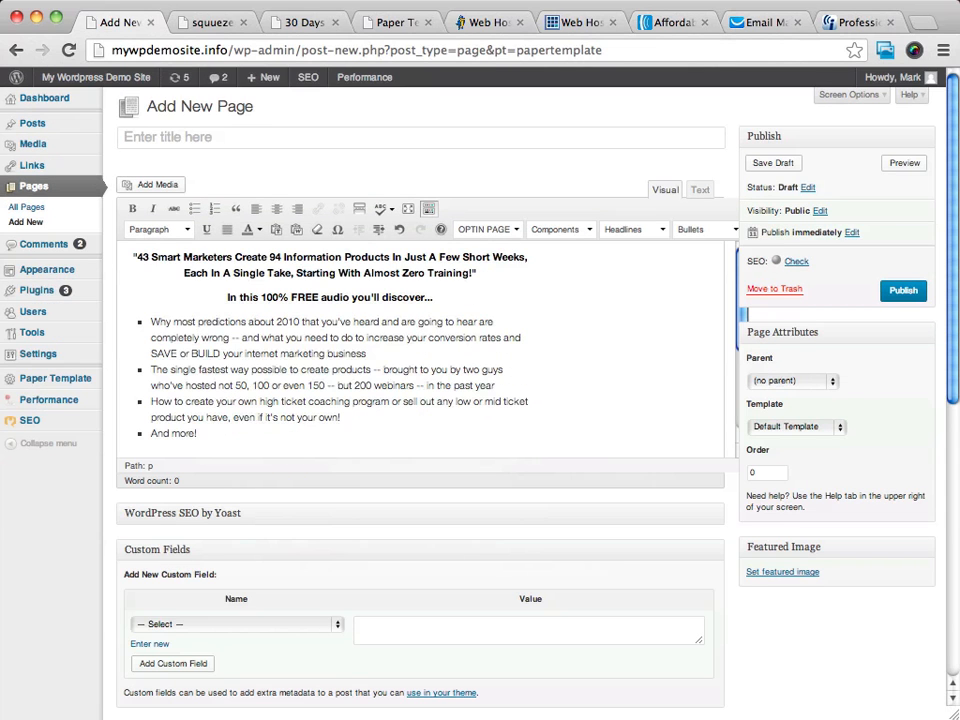
pyautogui.press('super+minus')
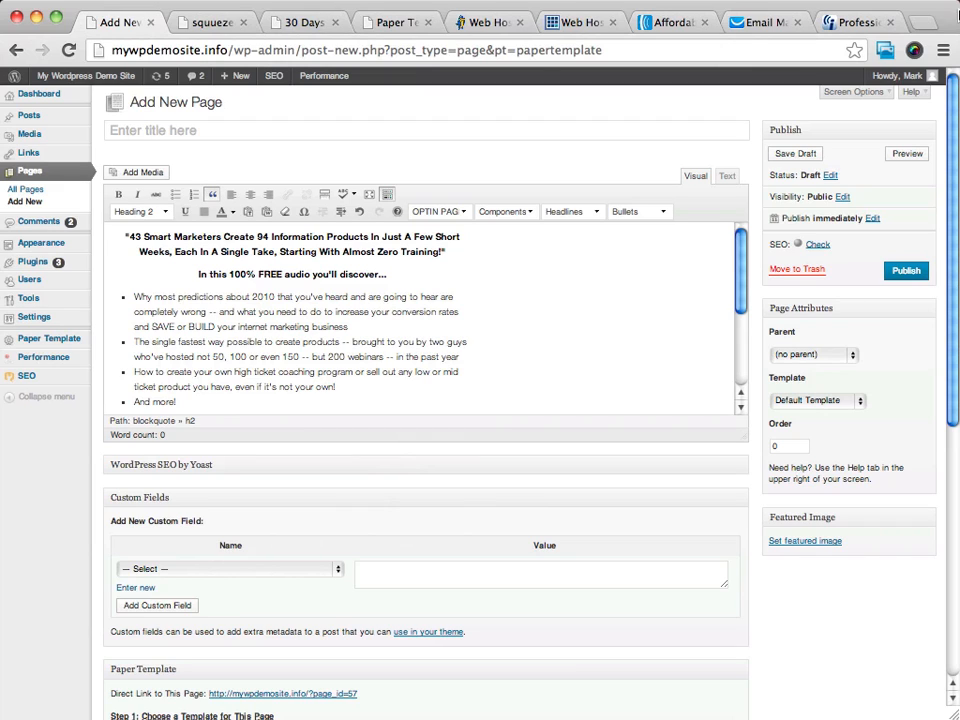
pyautogui.click(290, 251)
pyautogui.moveTo(448, 251); pyautogui.dragTo(120, 244)
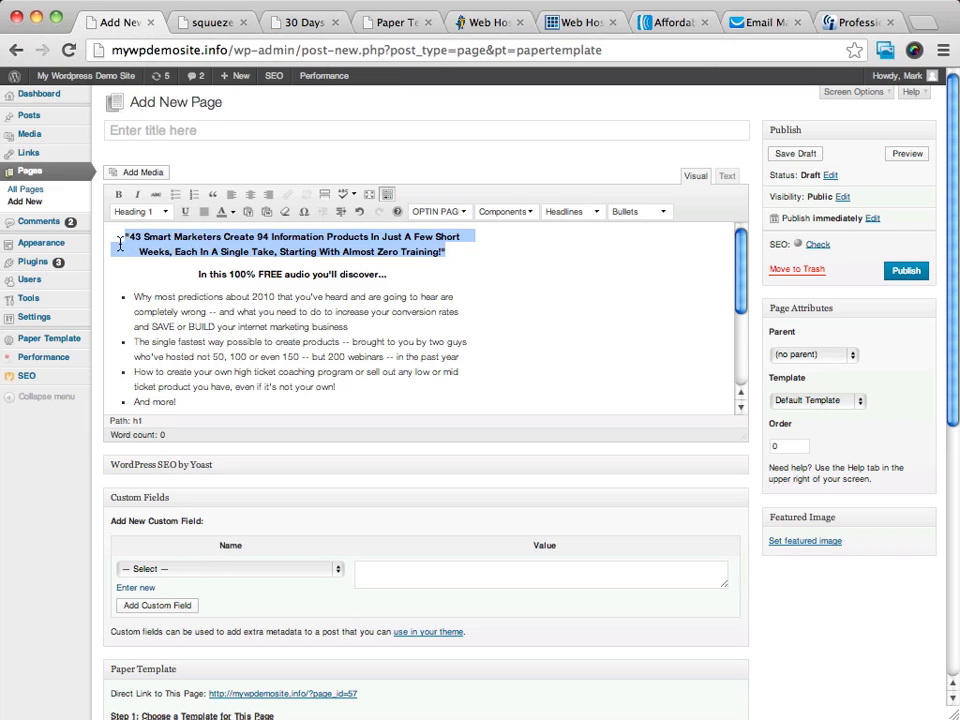
pyautogui.click(596, 213)
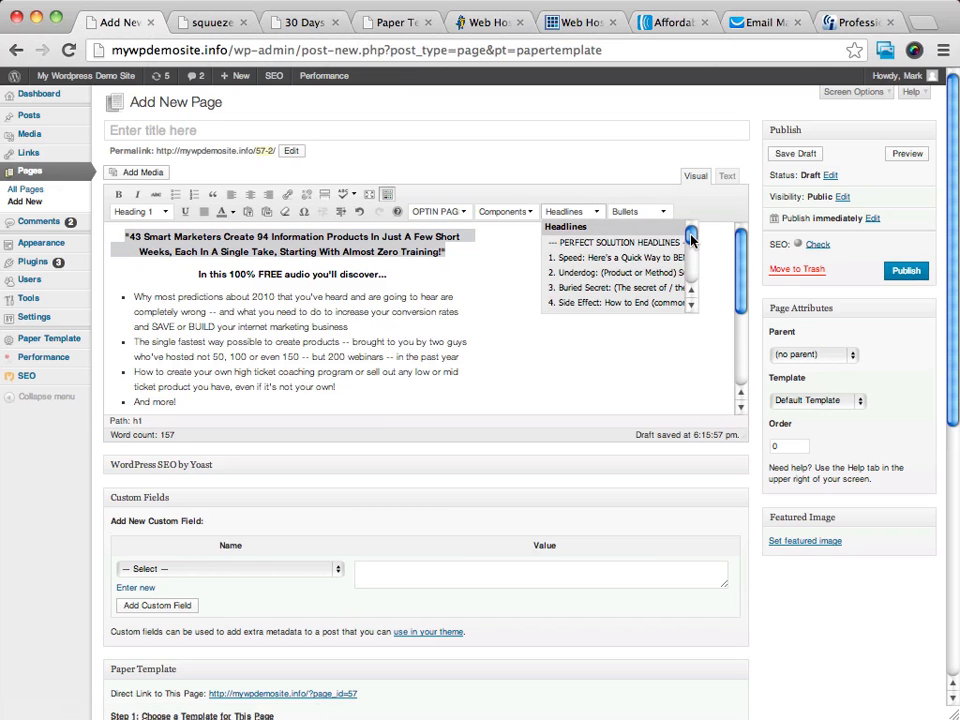
pyautogui.moveTo(690, 240); pyautogui.dragTo(691, 257)
pyautogui.scroll(-5, 691, 262)
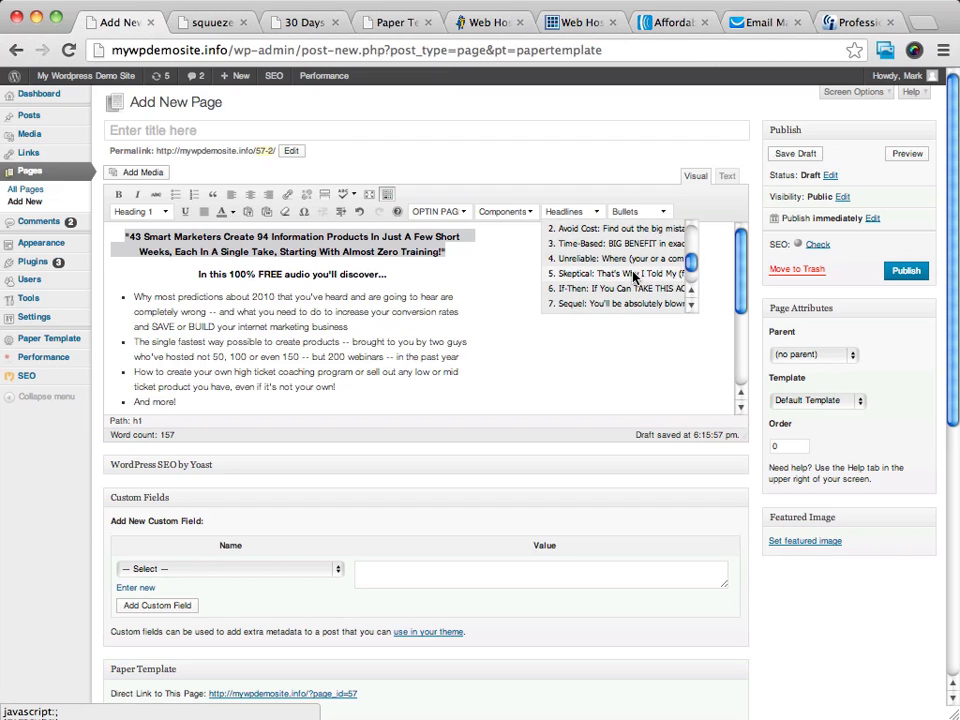
pyautogui.click(633, 274)
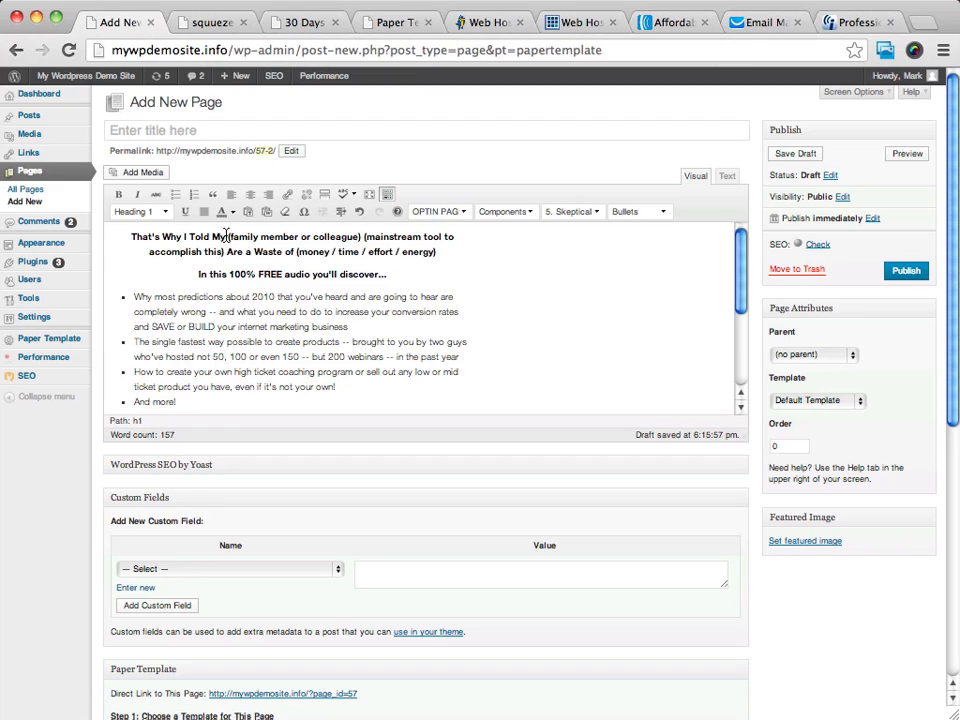
pyautogui.click(360, 240)
pyautogui.moveTo(362, 238); pyautogui.dragTo(413, 241)
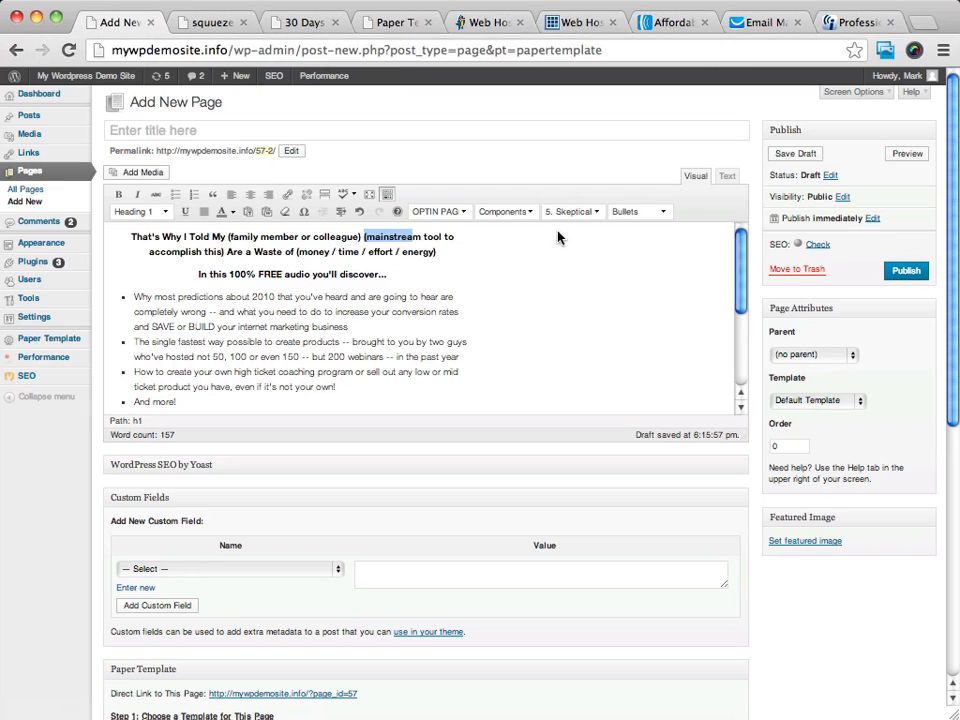
# Browse the pre-written bullet templates available for the page, without inserting any of them.
pyautogui.click(650, 212)
pyautogui.scroll(-10, 667, 280)
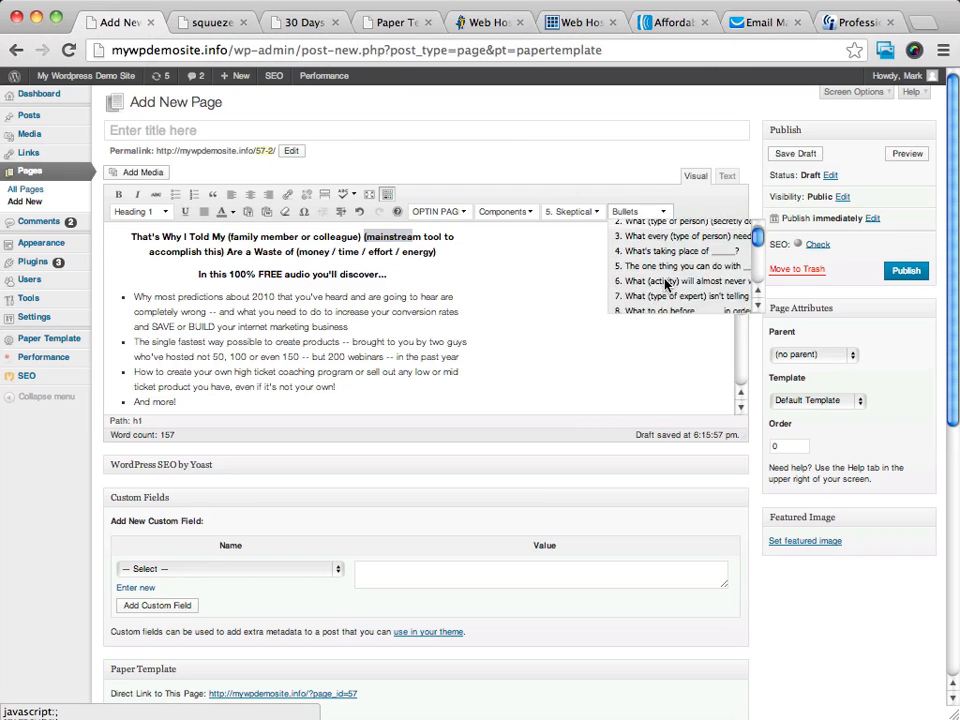
pyautogui.scroll(10, 667, 283)
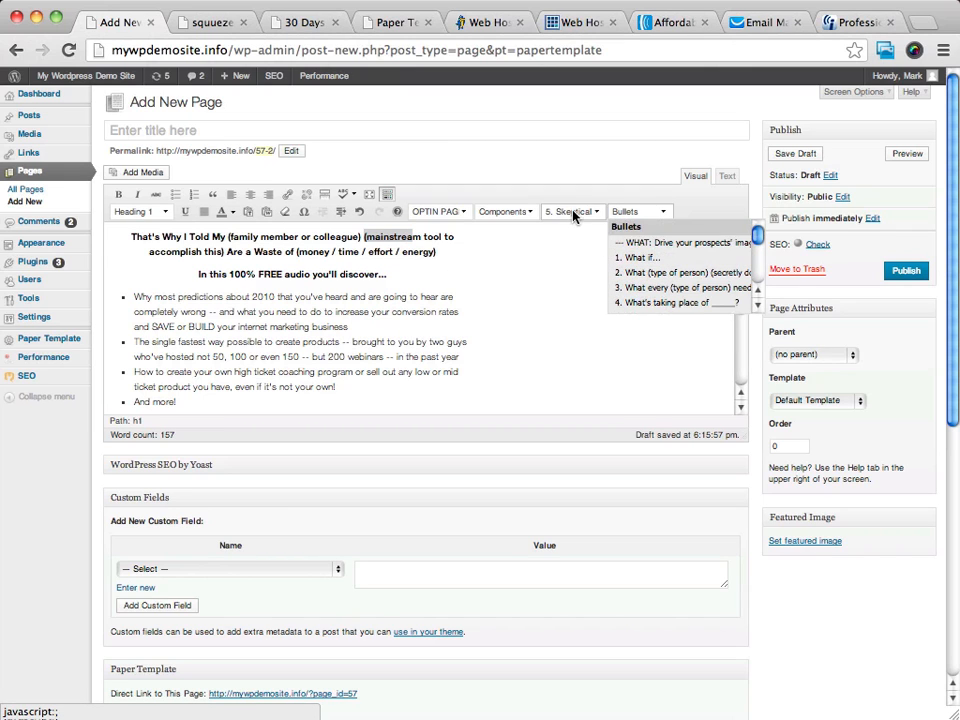
pyautogui.click(475, 255)
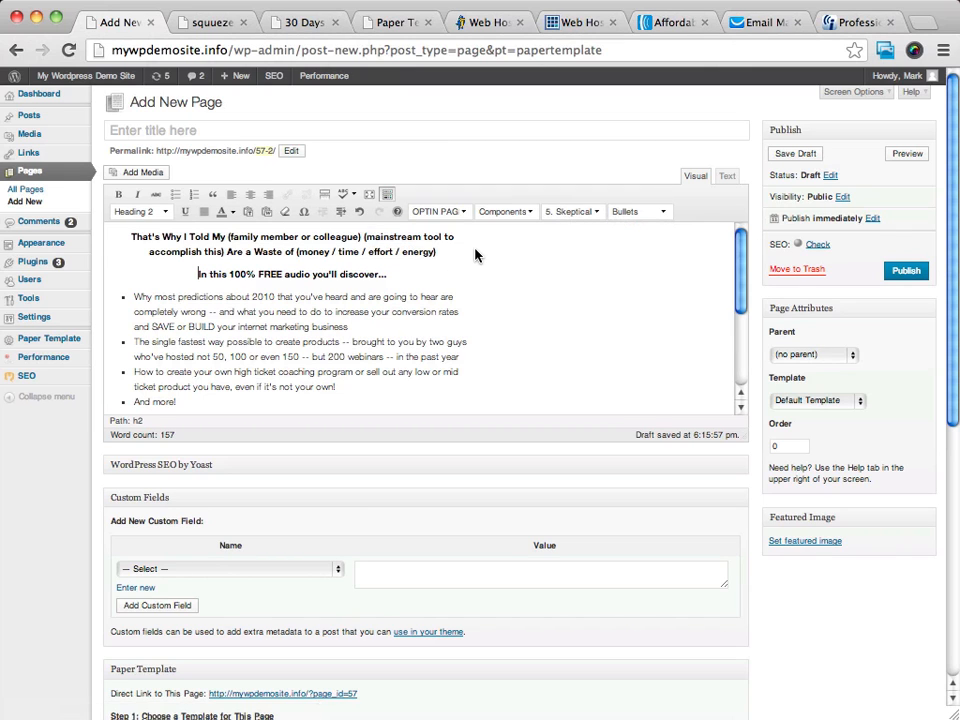
# Title the new page "test2" and publish it.
pyautogui.click(304, 130)
pyautogui.write('test2')
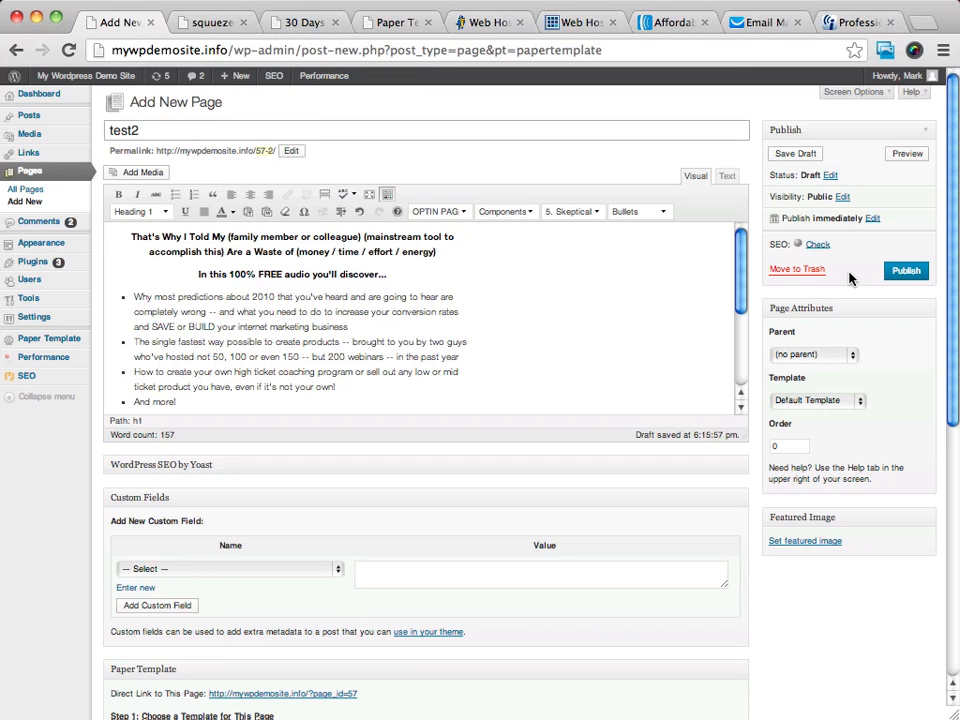
pyautogui.click(905, 270)
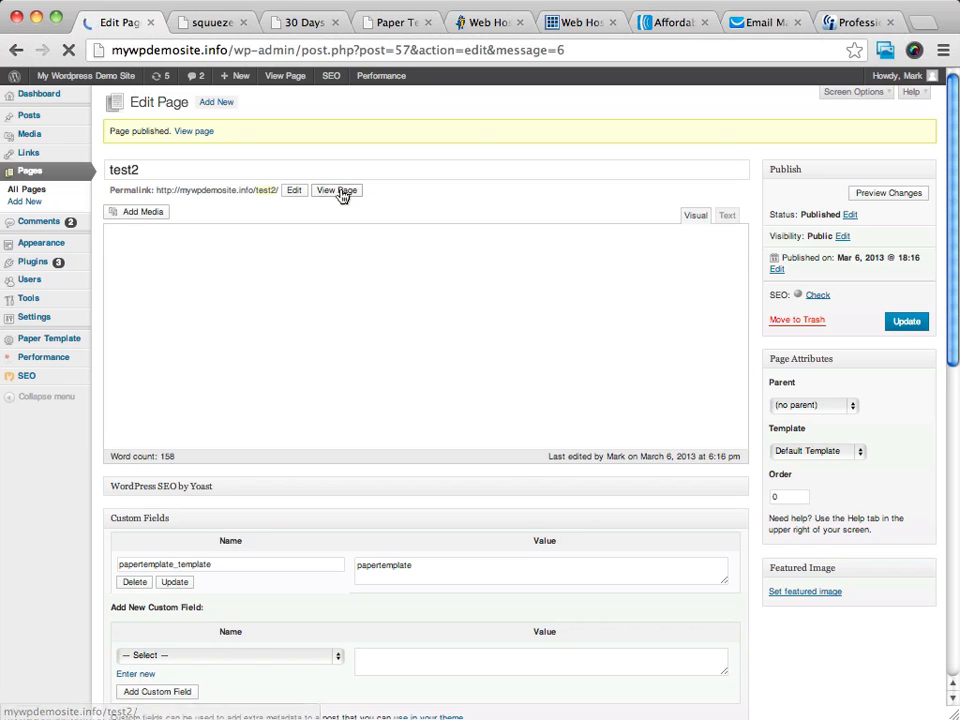
# Open the published test2 page in a separate tab, enlarge it, and review its headline, bullet points and registration box.
pyautogui.rightClick(332, 193)
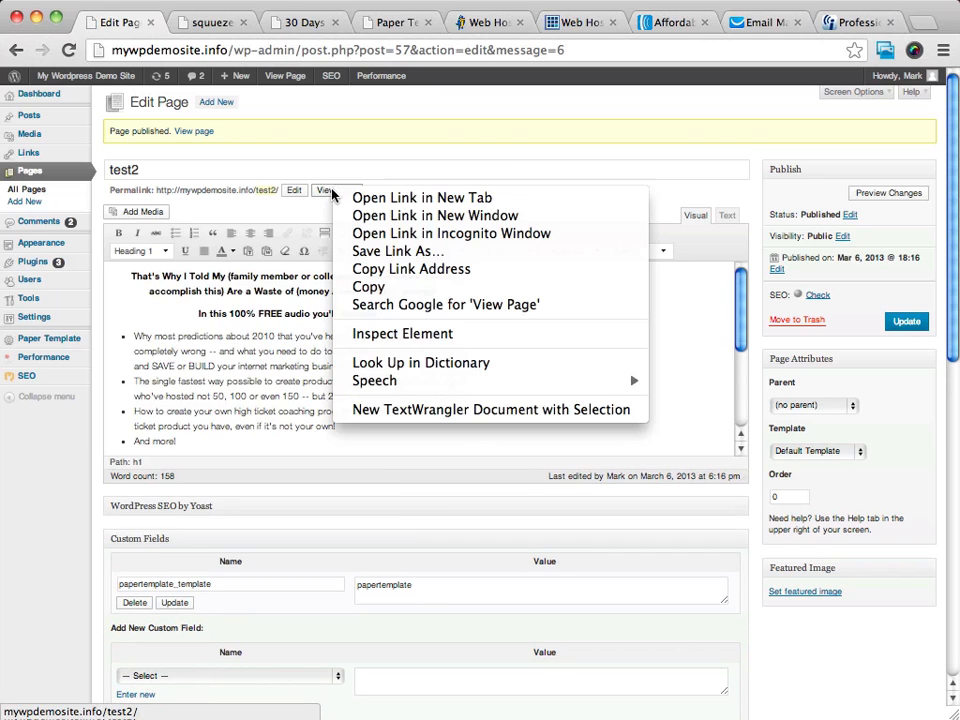
pyautogui.click(378, 139)
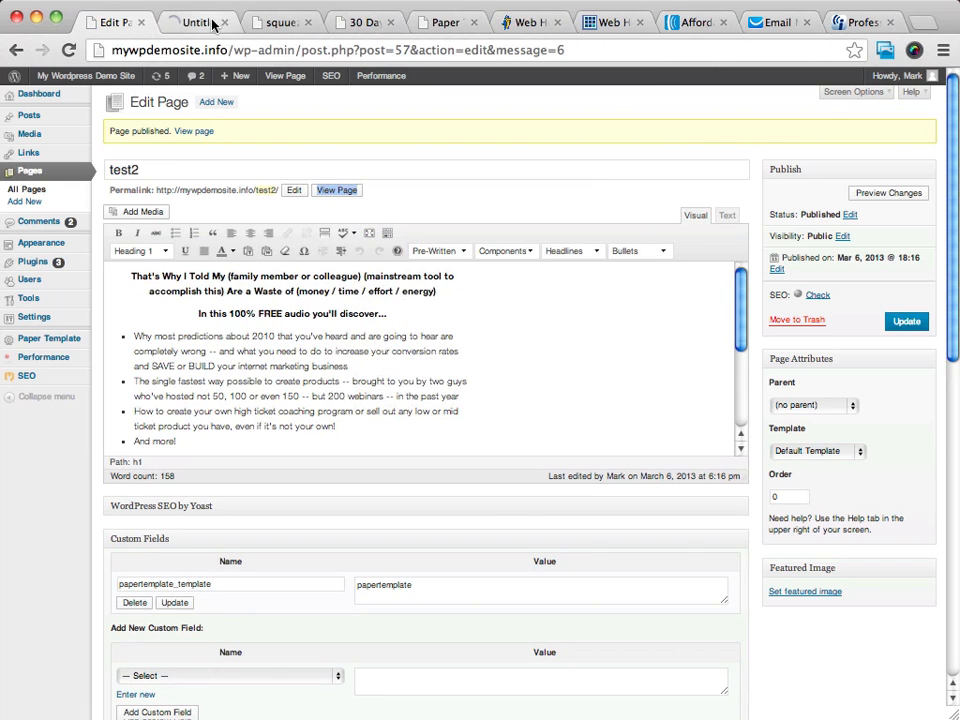
pyautogui.click(205, 24)
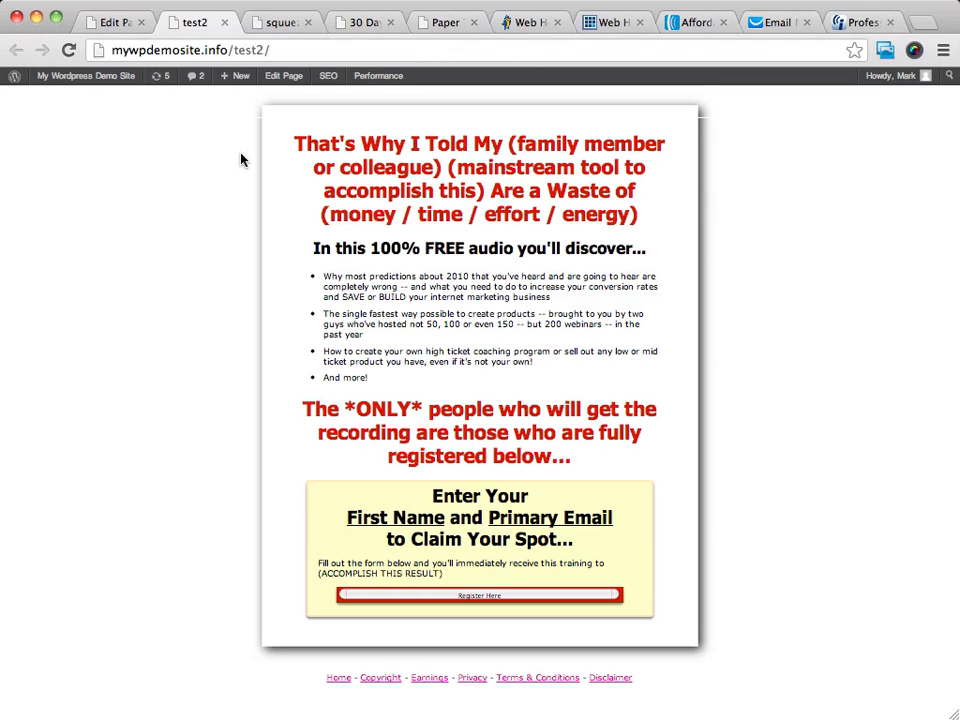
pyautogui.press('super+plus')
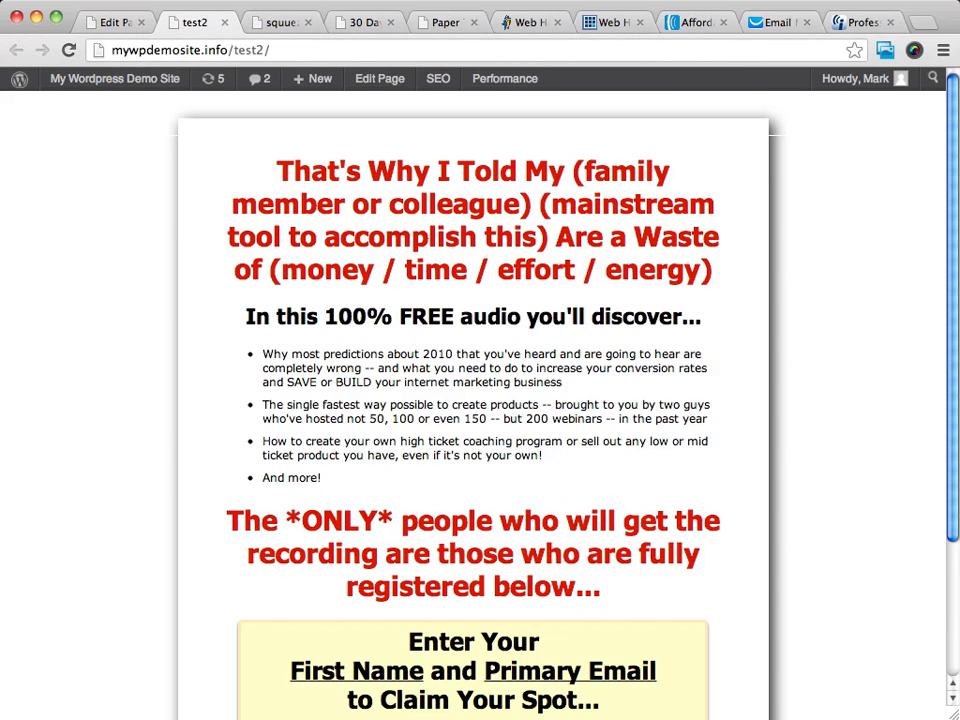
pyautogui.press('super+plus')
pyautogui.scroll(-5, 838, 290)
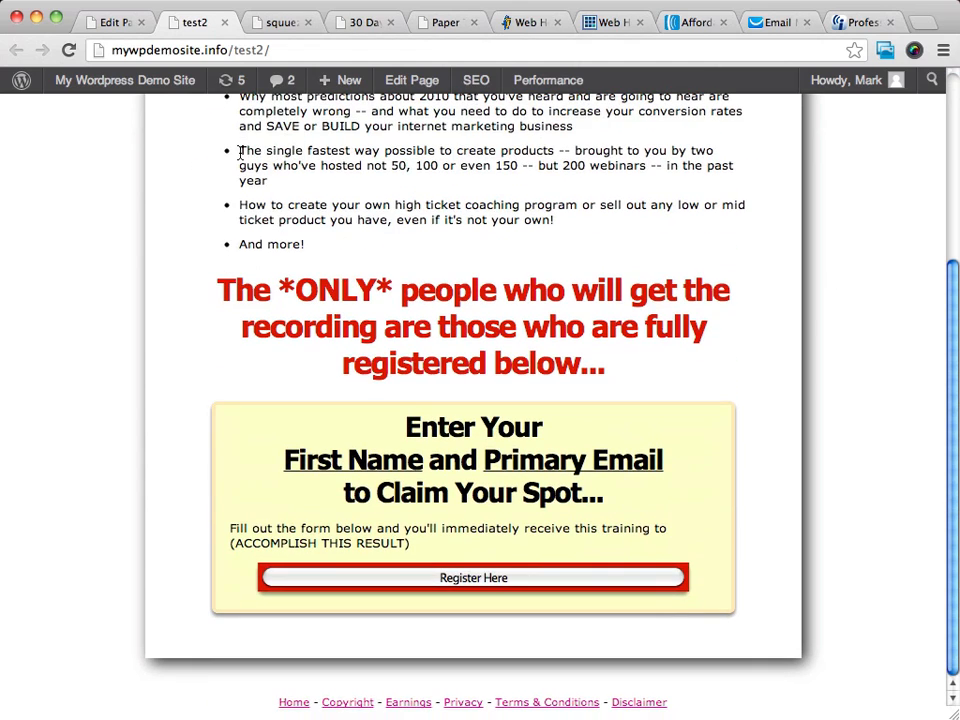
pyautogui.moveTo(239, 151); pyautogui.dragTo(322, 191)
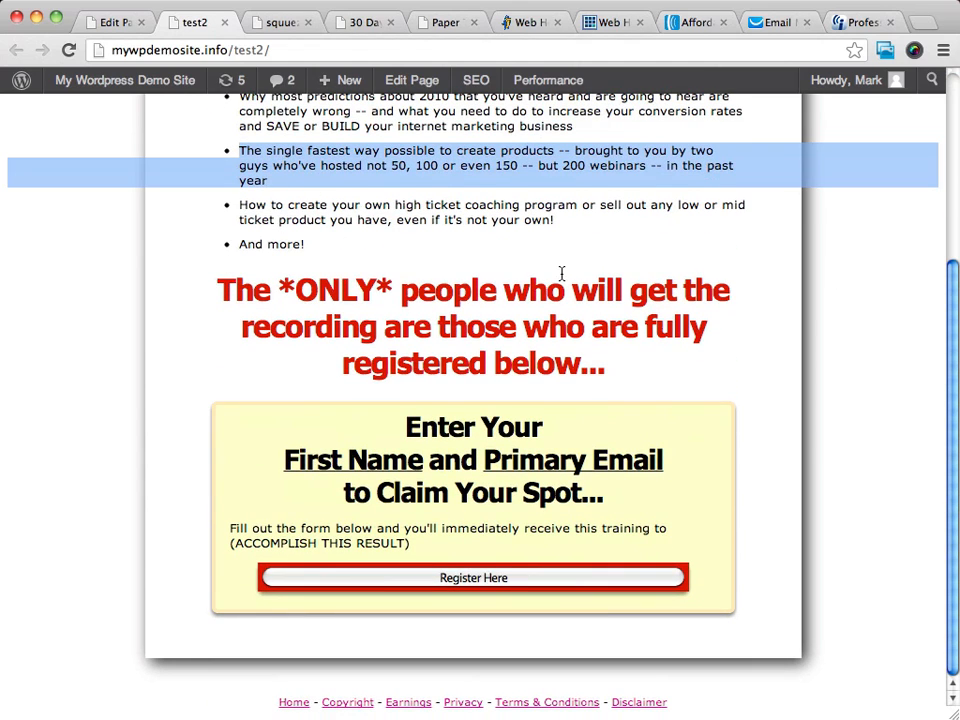
pyautogui.scroll(5, 562, 273)
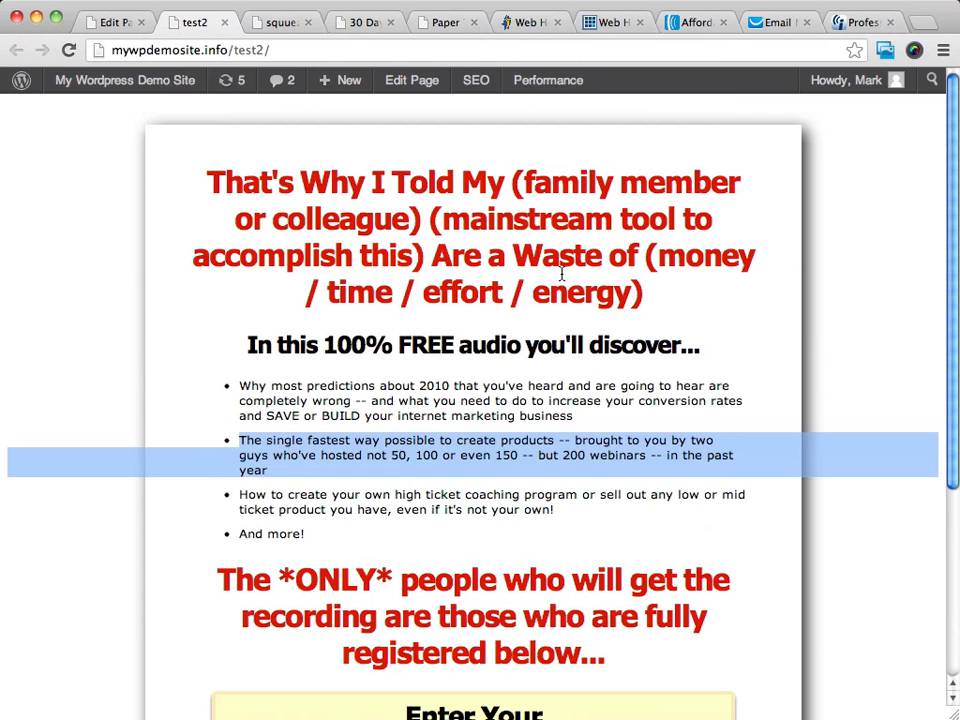
# Switch to the existing squeeze page and examine its layout, highlighting the "Discover The Hidden Secret To" headline and the free report subheadline.
pyautogui.click(288, 24)
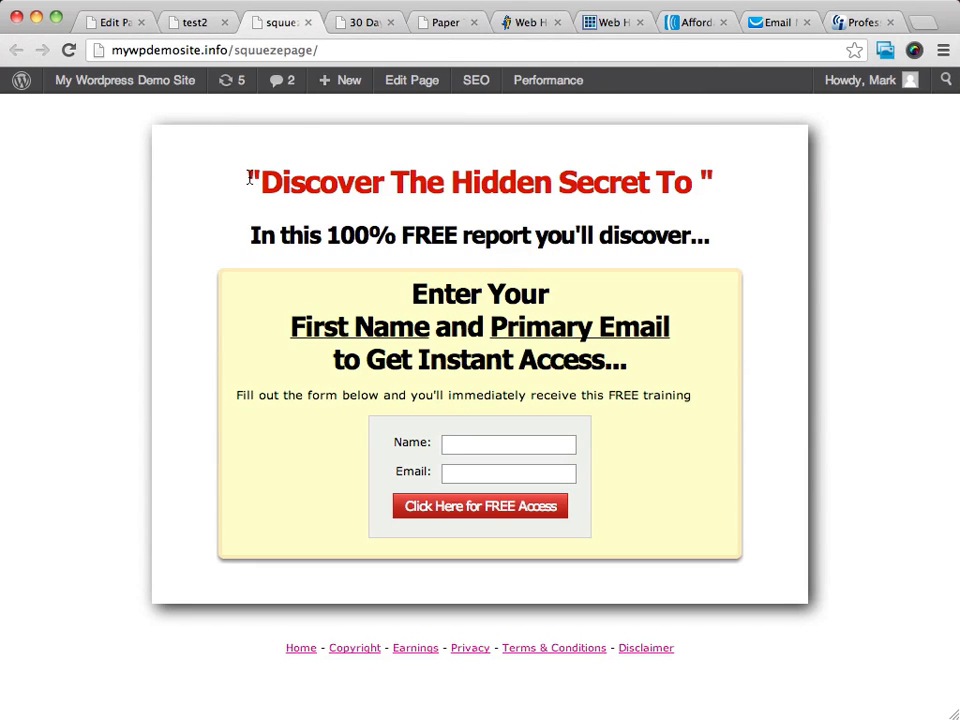
pyautogui.moveTo(247, 180); pyautogui.dragTo(791, 609)
pyautogui.click(711, 216)
pyautogui.moveTo(248, 182); pyautogui.dragTo(724, 186)
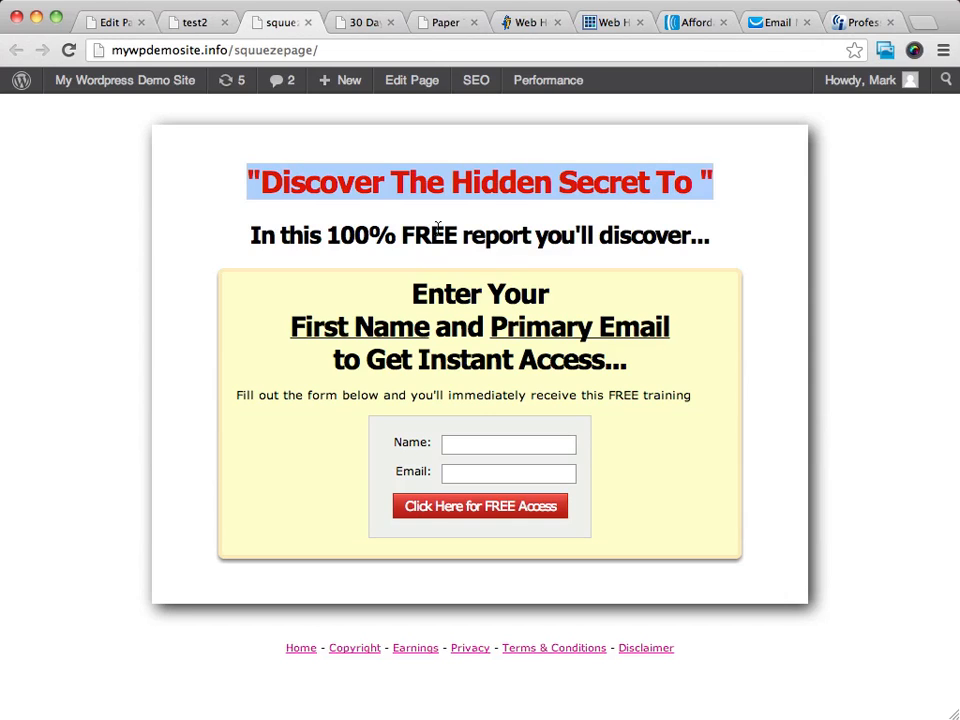
pyautogui.click(373, 259)
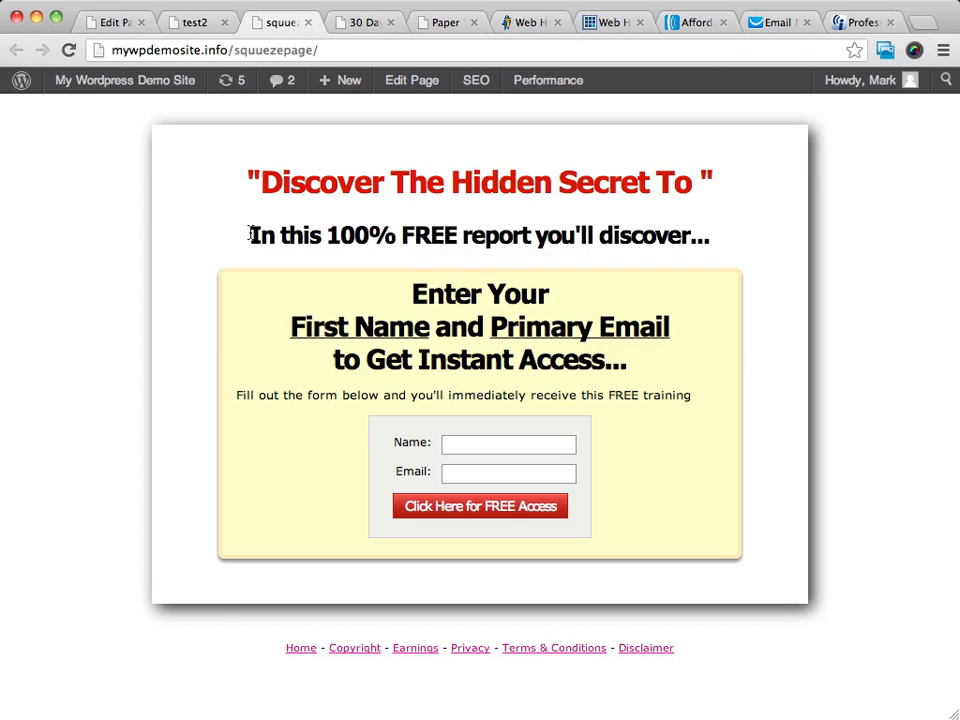
pyautogui.moveTo(251, 236); pyautogui.dragTo(749, 237)
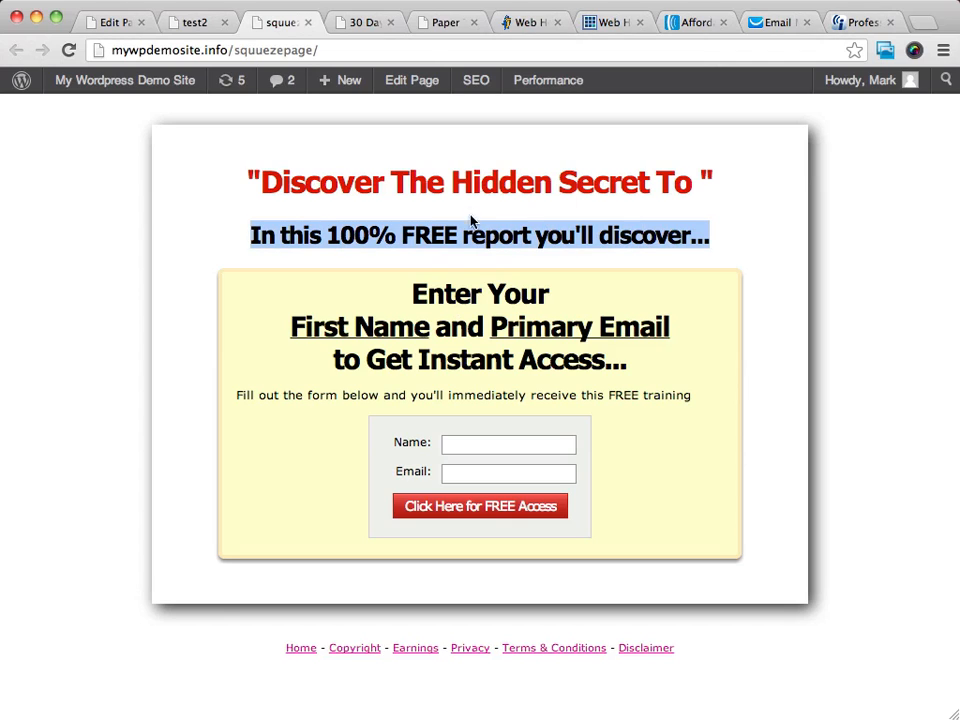